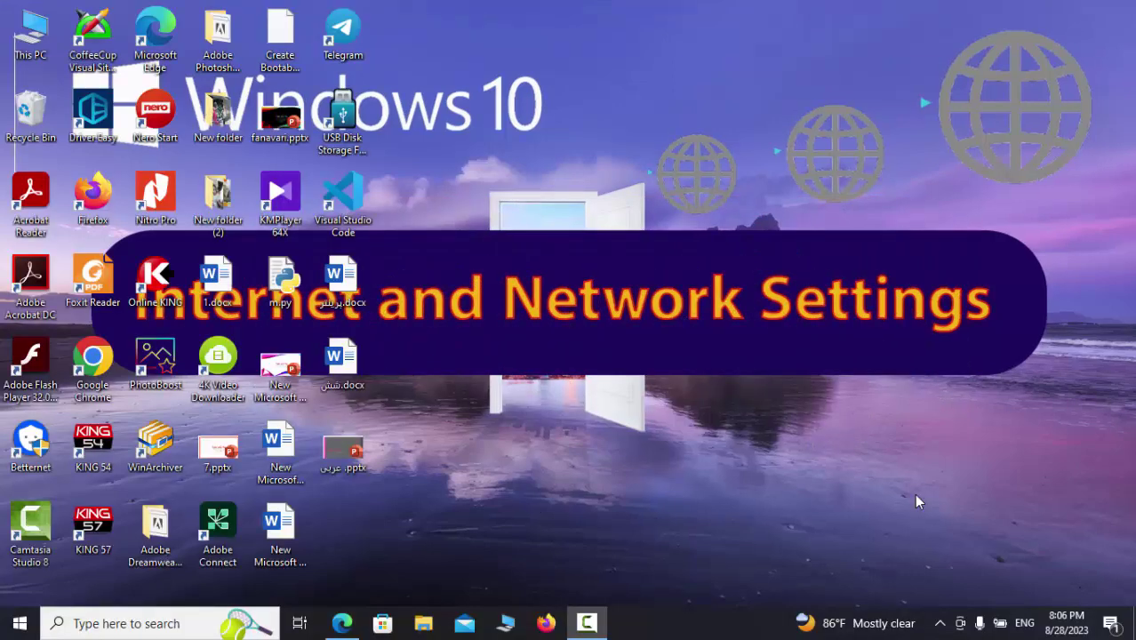
# - Open the Network & Internet section of Windows Settings on its Status page
pyautogui.click(20, 623)
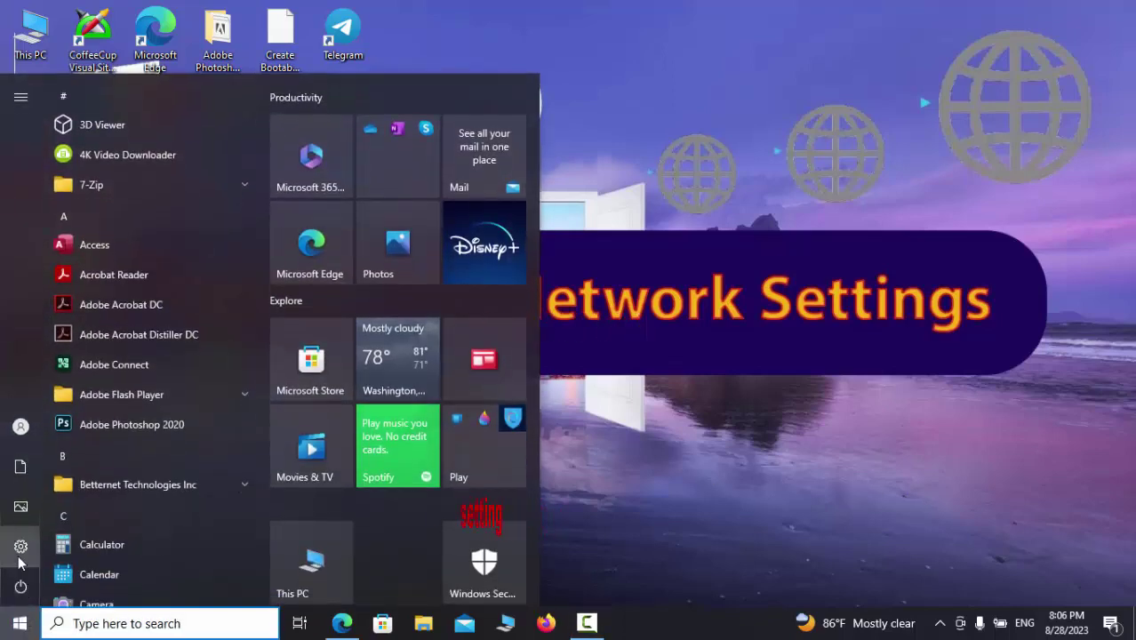
pyautogui.moveTo(19, 550)
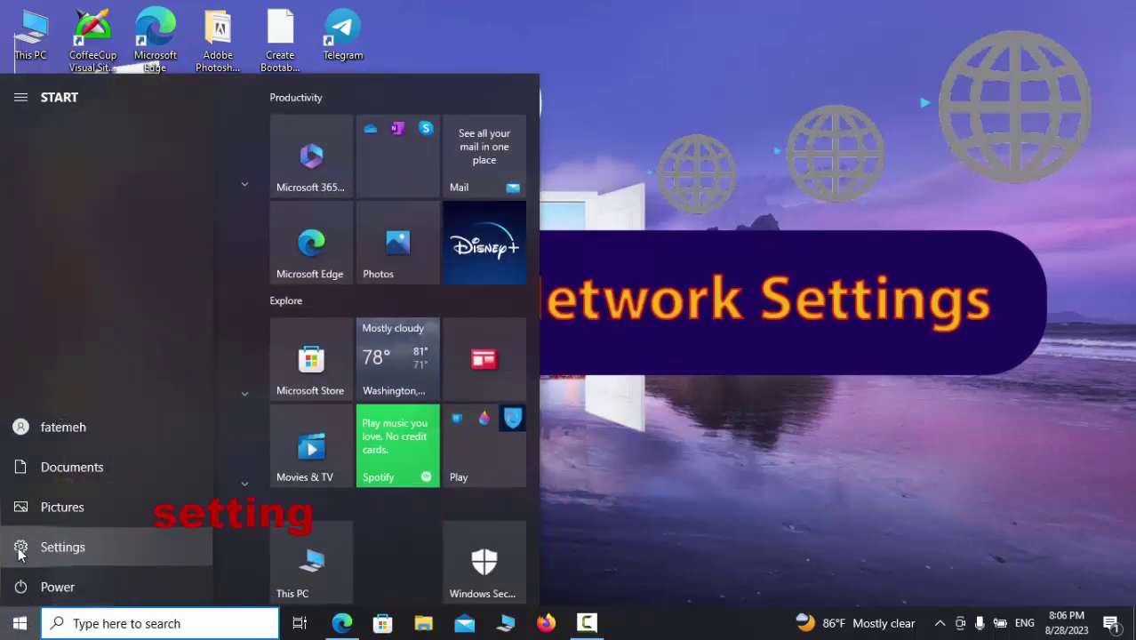
pyautogui.click(19, 548)
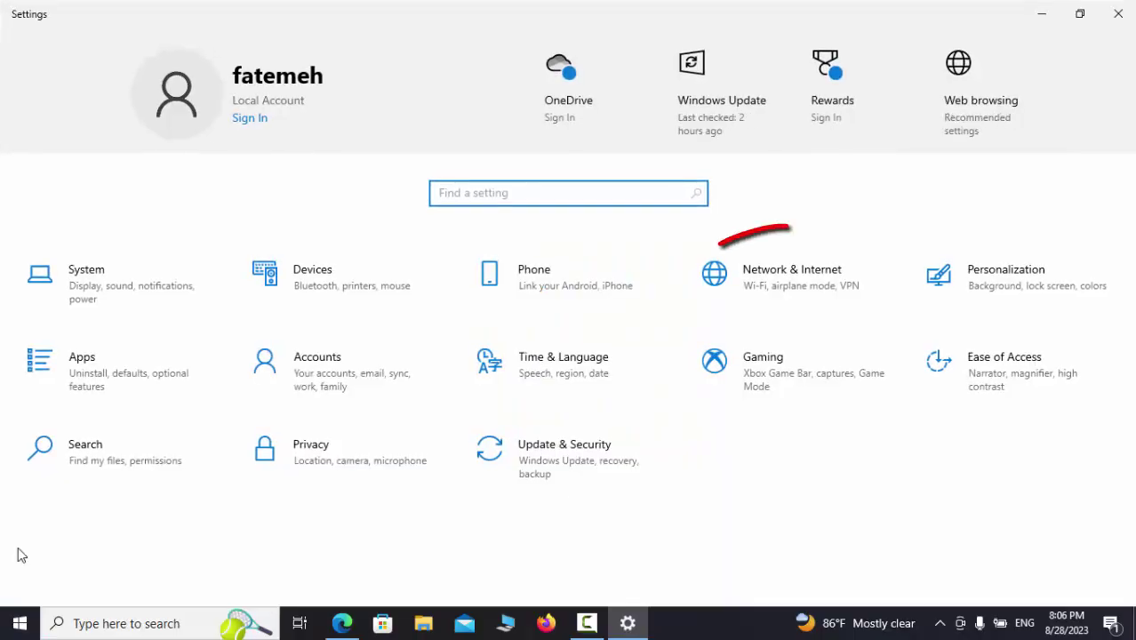
pyautogui.click(773, 283)
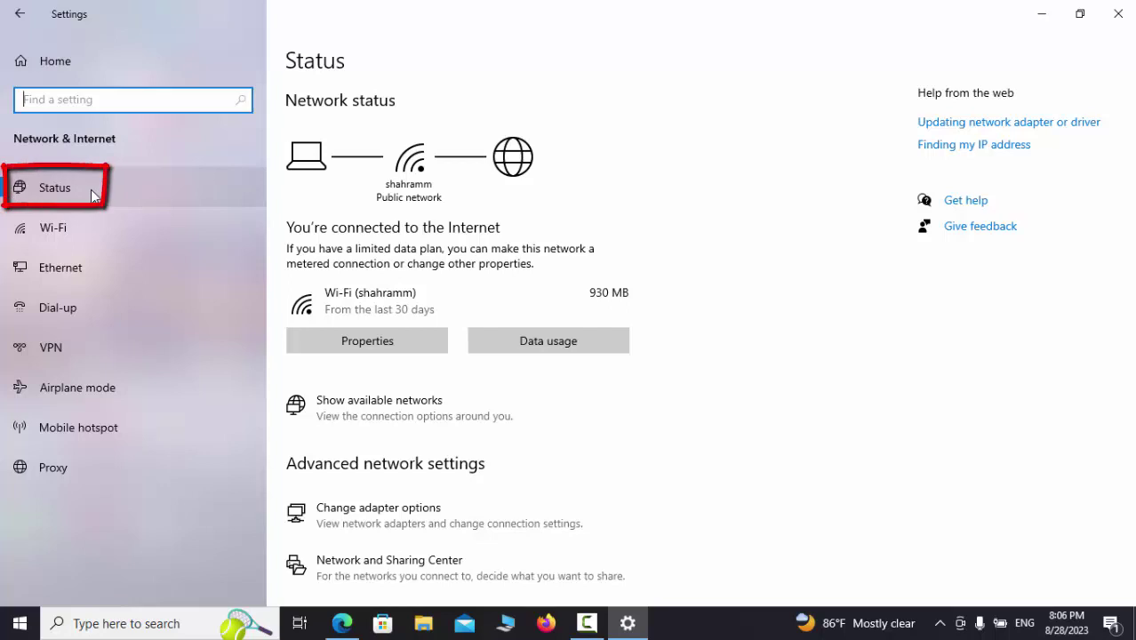
# - Review the connected Wi-Fi network's properties, down to its adapter and IP address details
pyautogui.click(374, 347)
pyautogui.scroll(-4, 456, 401)
pyautogui.scroll(-5, 480, 411)
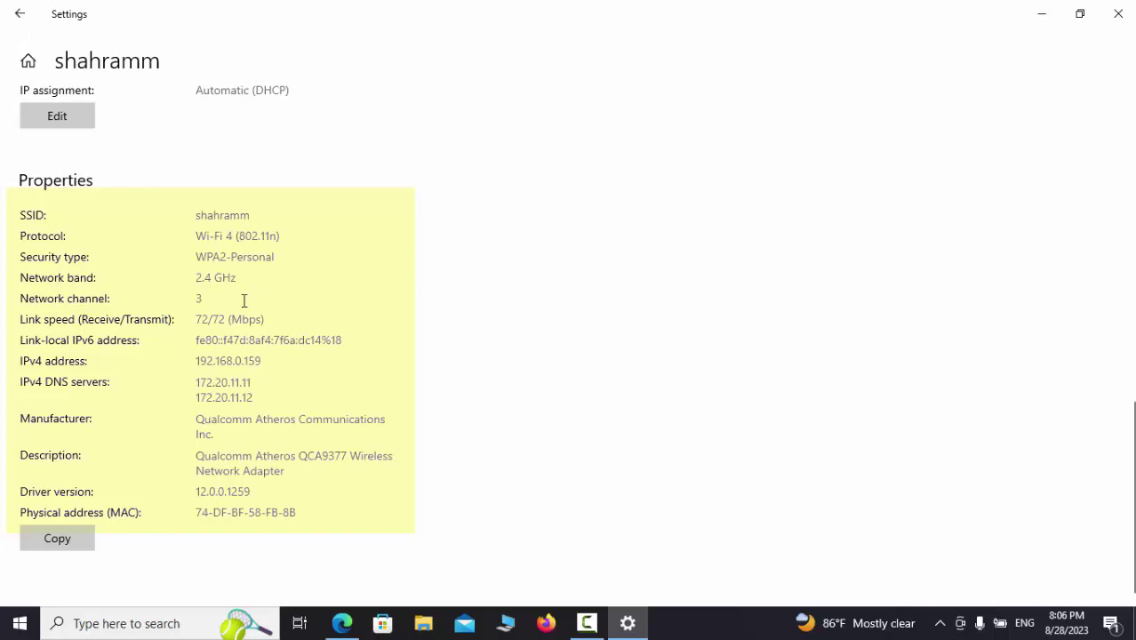
pyautogui.click(17, 18)
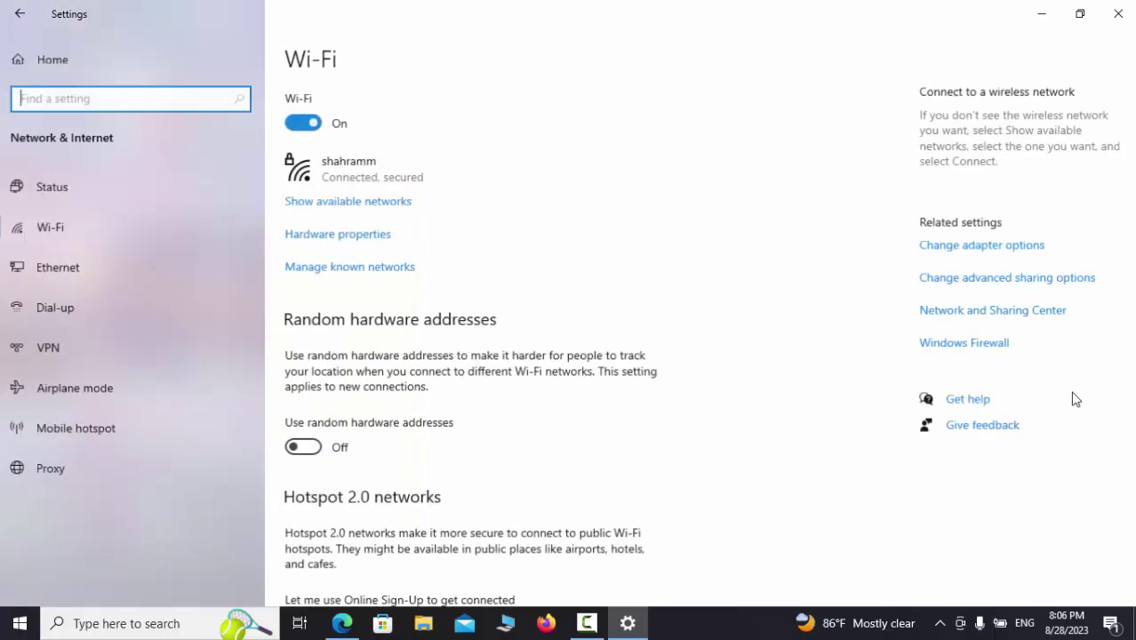
# - Return to the network Status page and examine the Wi-Fi connection's data usage per app
pyautogui.click(67, 193)
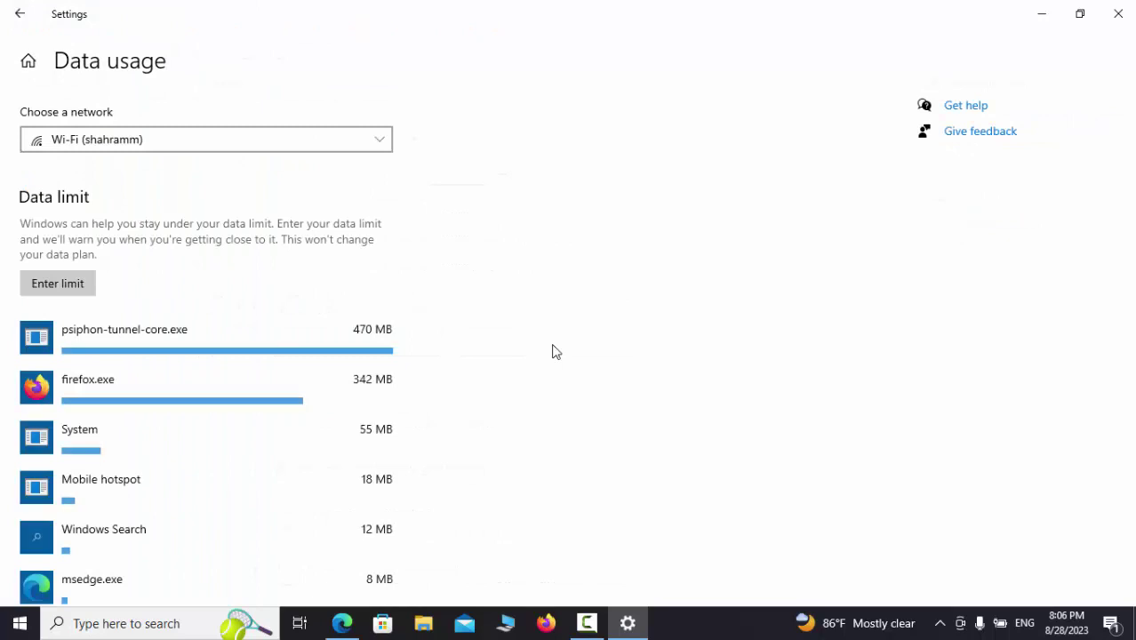
pyautogui.scroll(-5, 393, 470)
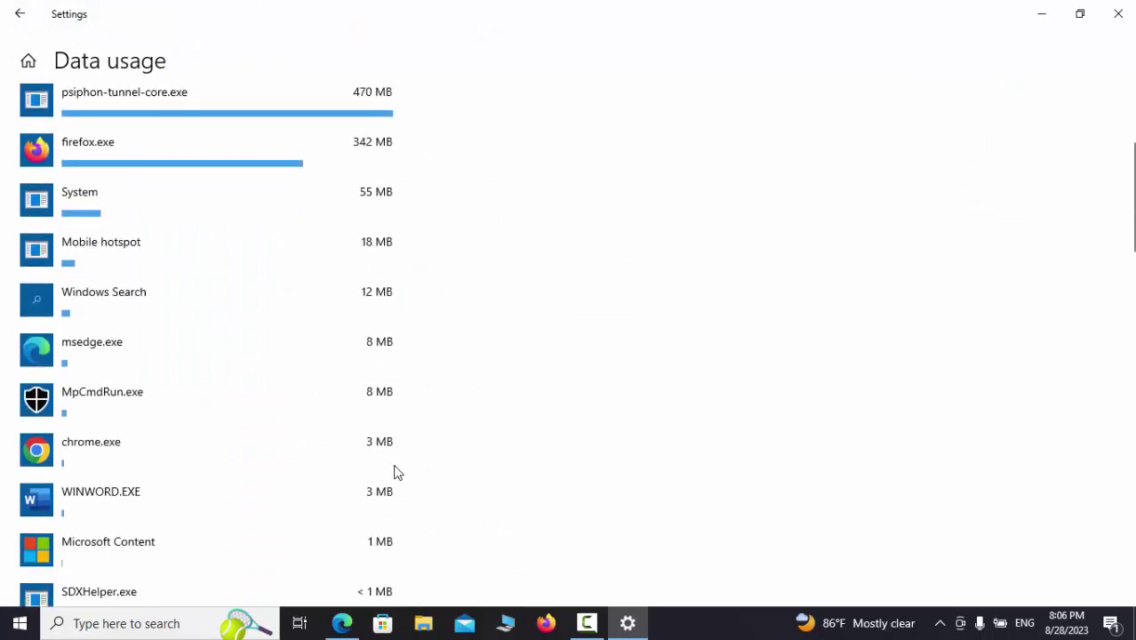
pyautogui.scroll(-4, 397, 472)
pyautogui.scroll(3, 398, 472)
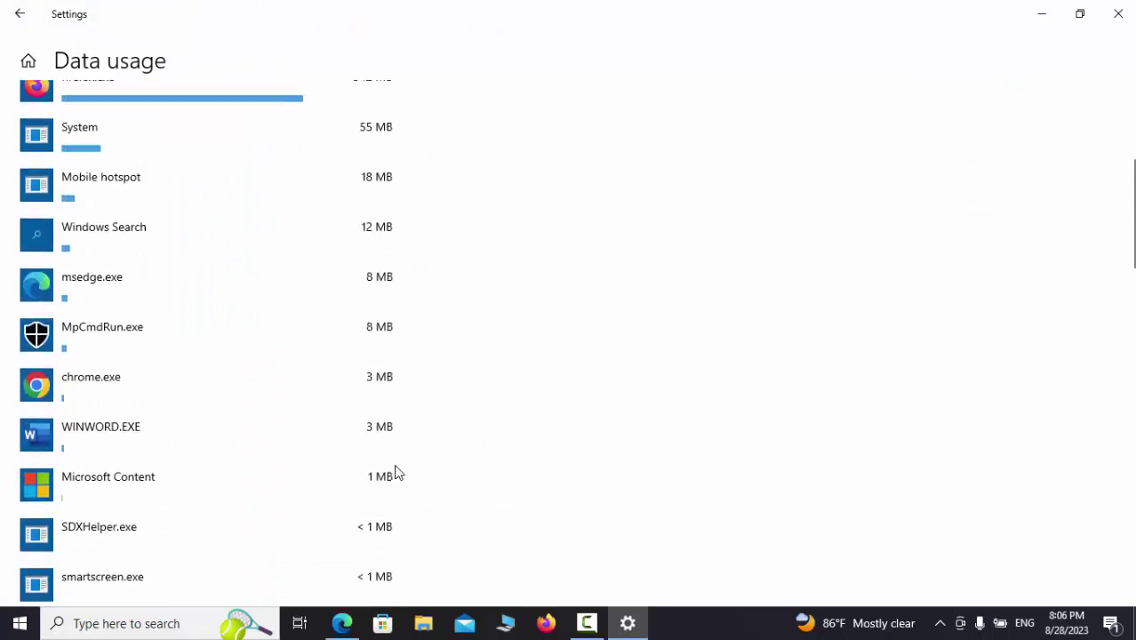
pyautogui.scroll(3, 397, 472)
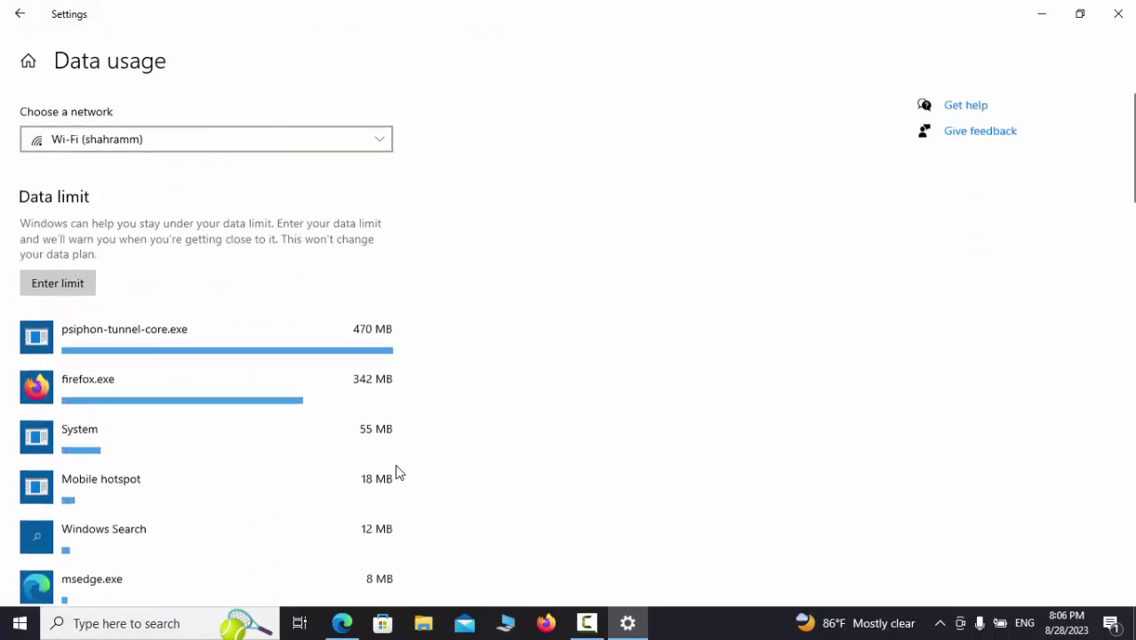
# - Examine the limit types and monthly reset dates offered for the Wi-Fi data limit, without saving a limit
pyautogui.click(51, 284)
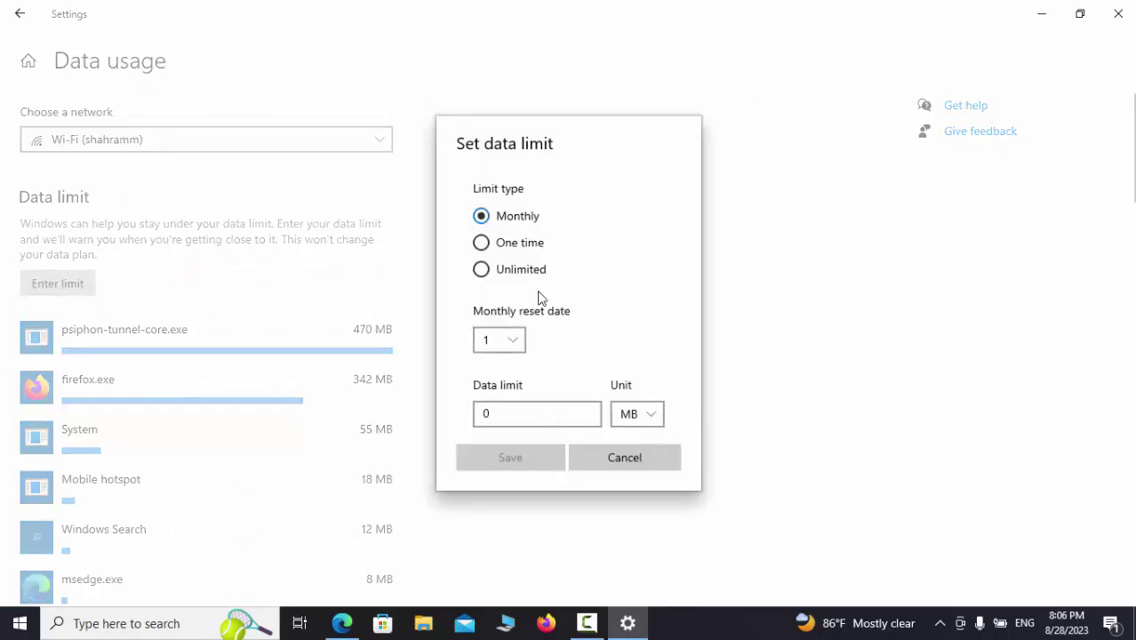
pyautogui.click(523, 340)
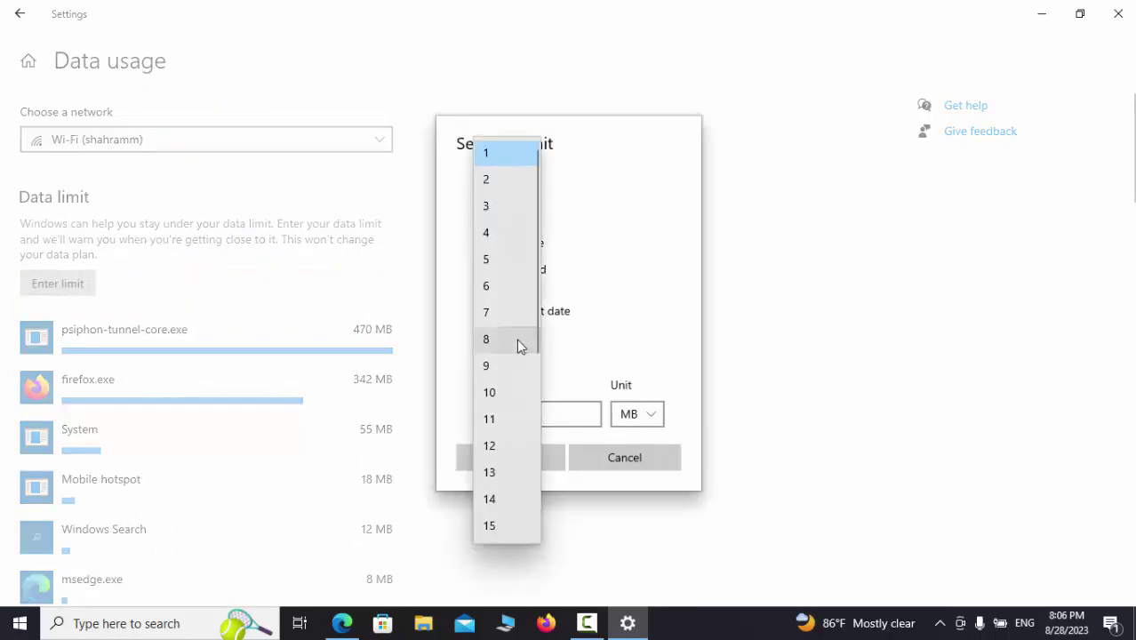
pyautogui.click(624, 233)
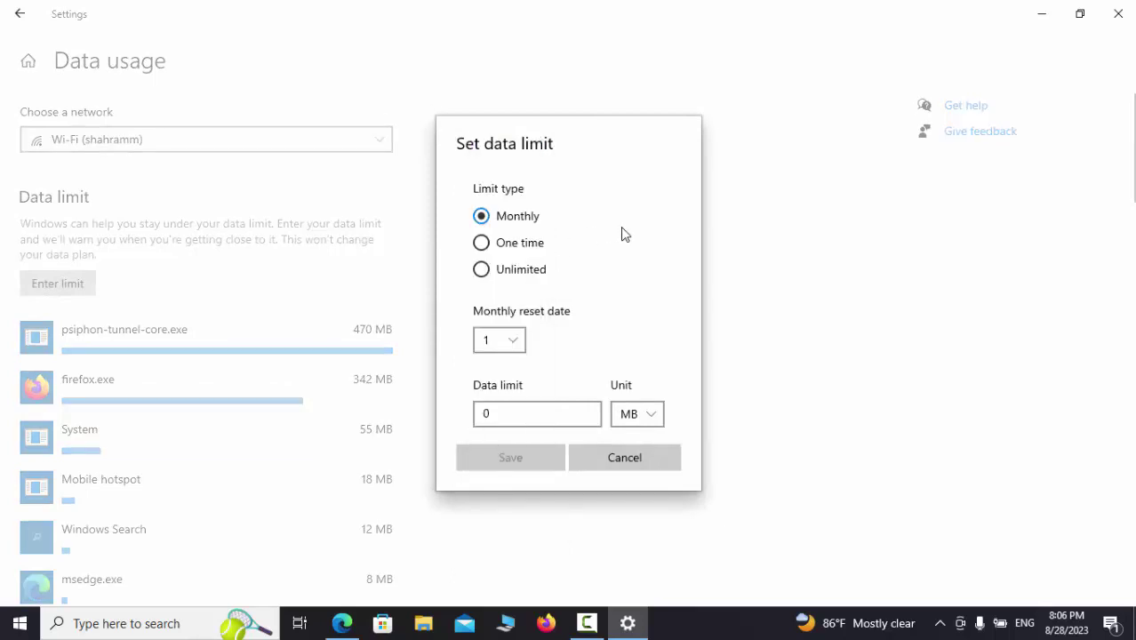
pyautogui.click(522, 250)
pyautogui.click(515, 271)
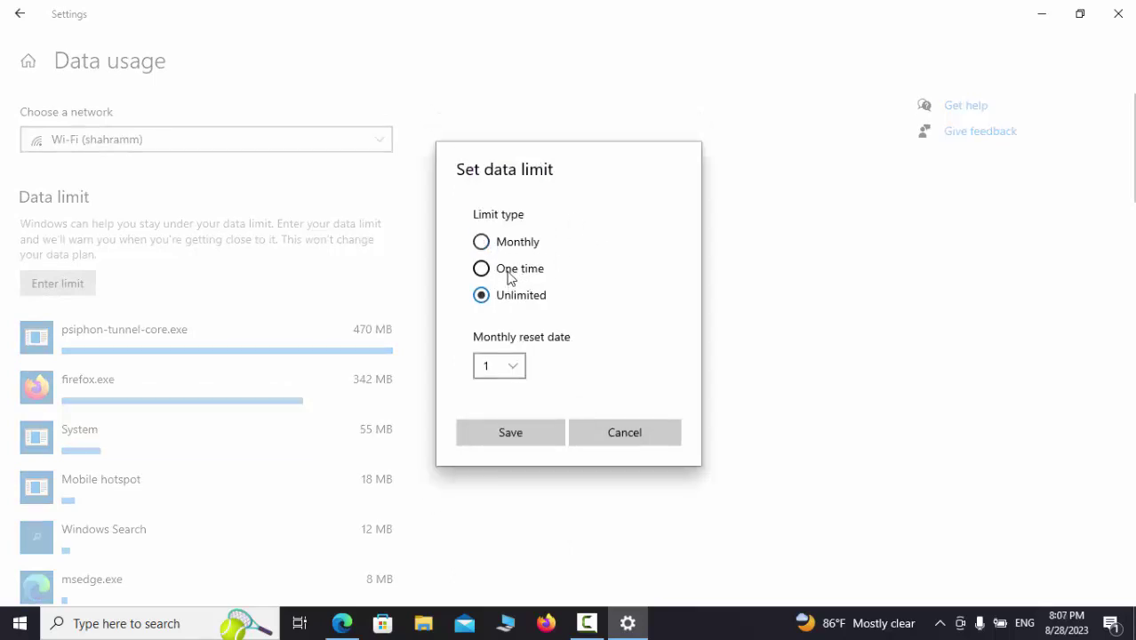
pyautogui.click(502, 244)
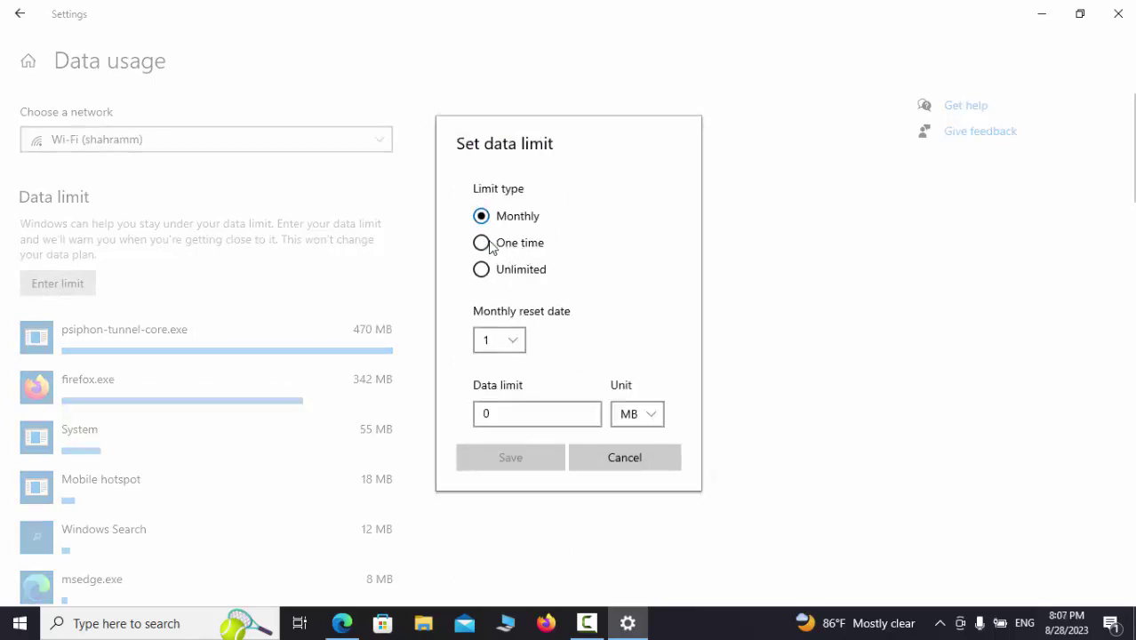
pyautogui.click(614, 464)
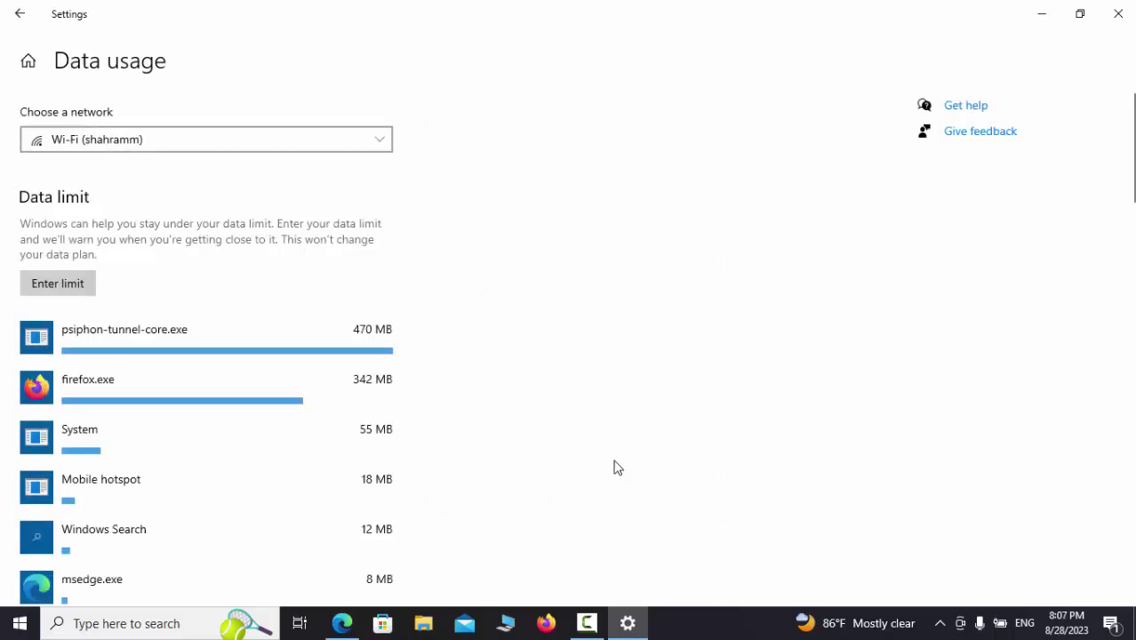
# - Go back to the network Status page and view the list of available Wi-Fi networks
pyautogui.click(18, 22)
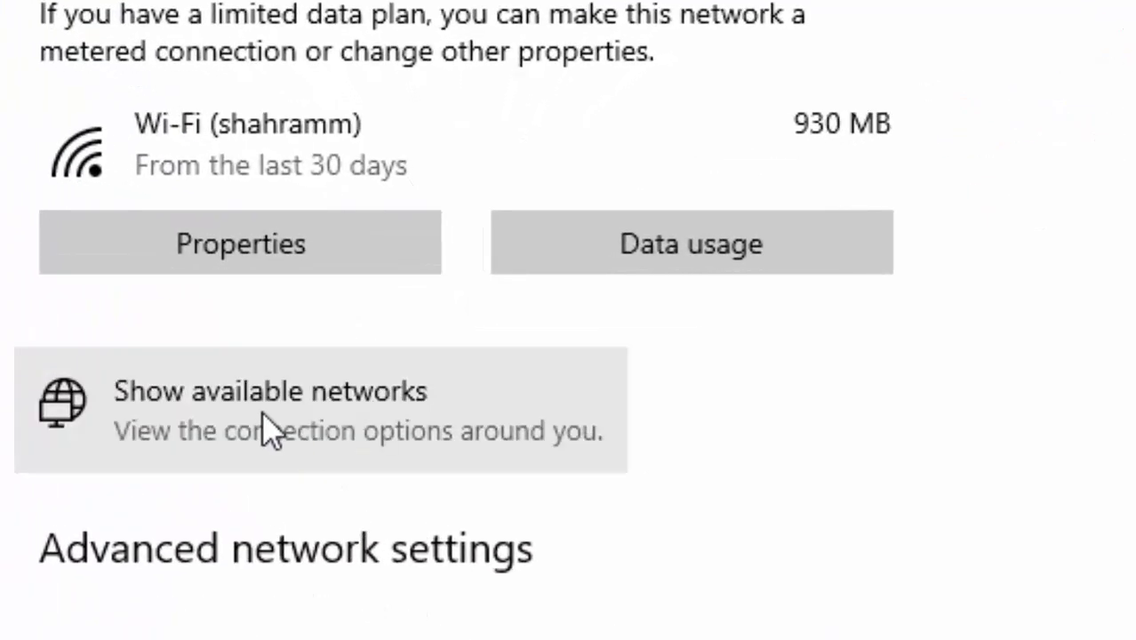
pyautogui.click(268, 430)
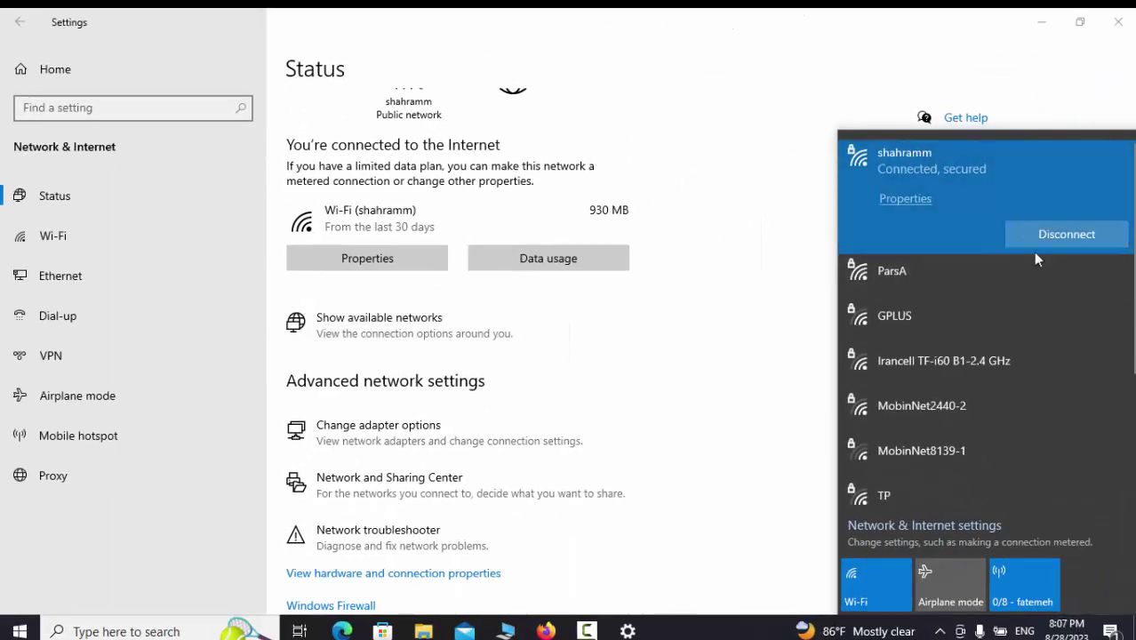
pyautogui.click(686, 354)
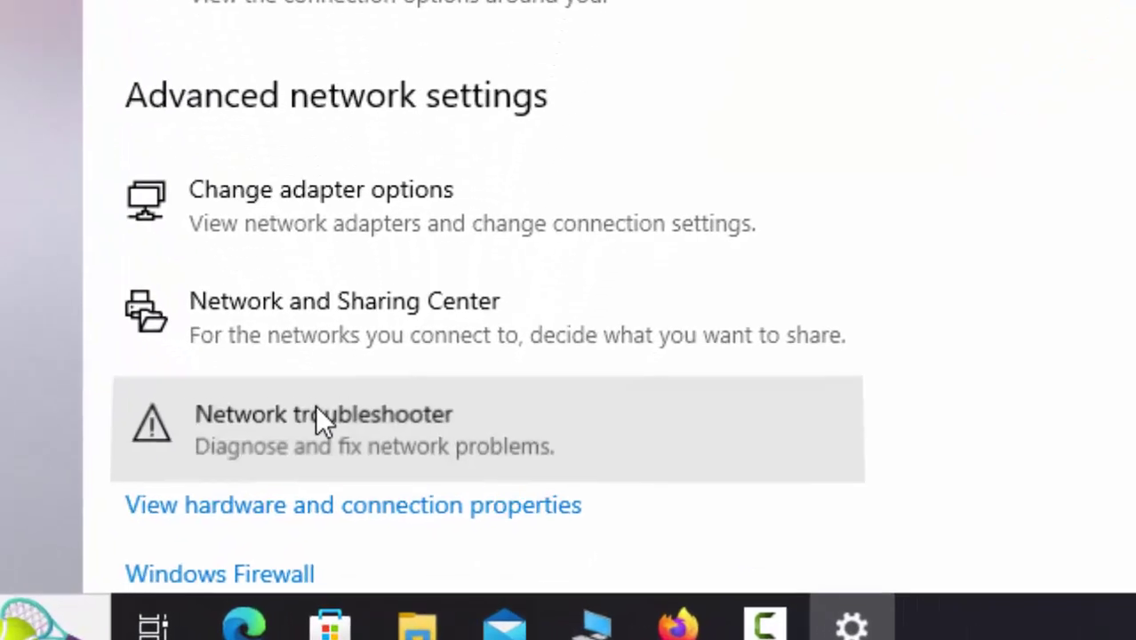
# - Run the network troubleshooter on the Wi-Fi adapter and close it when the diagnosis finishes
pyautogui.click(375, 532)
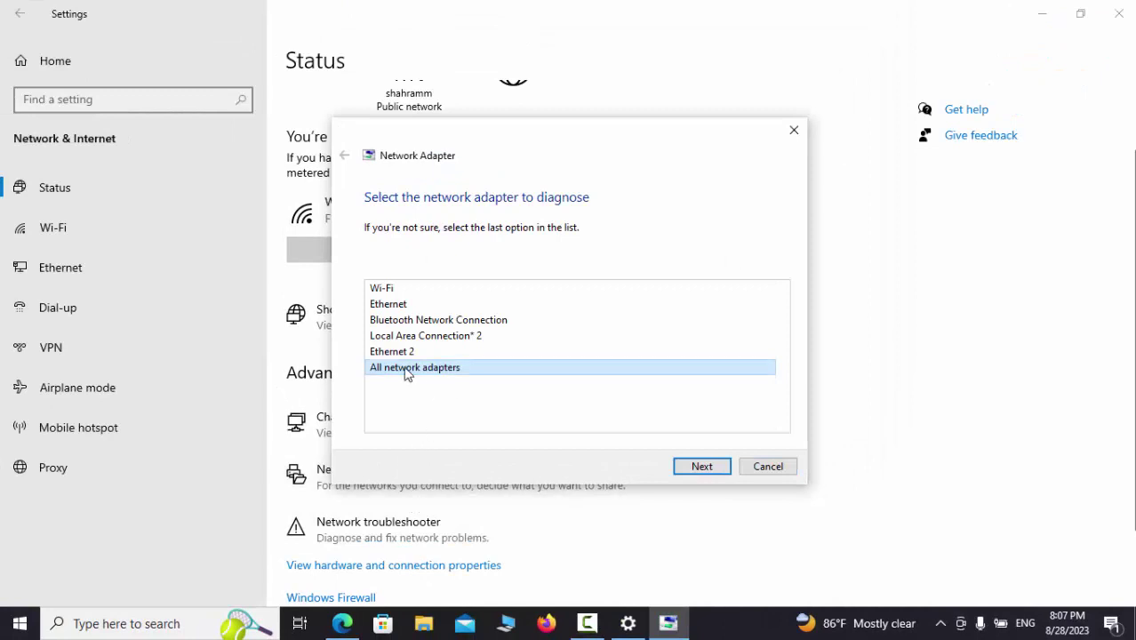
pyautogui.click(388, 288)
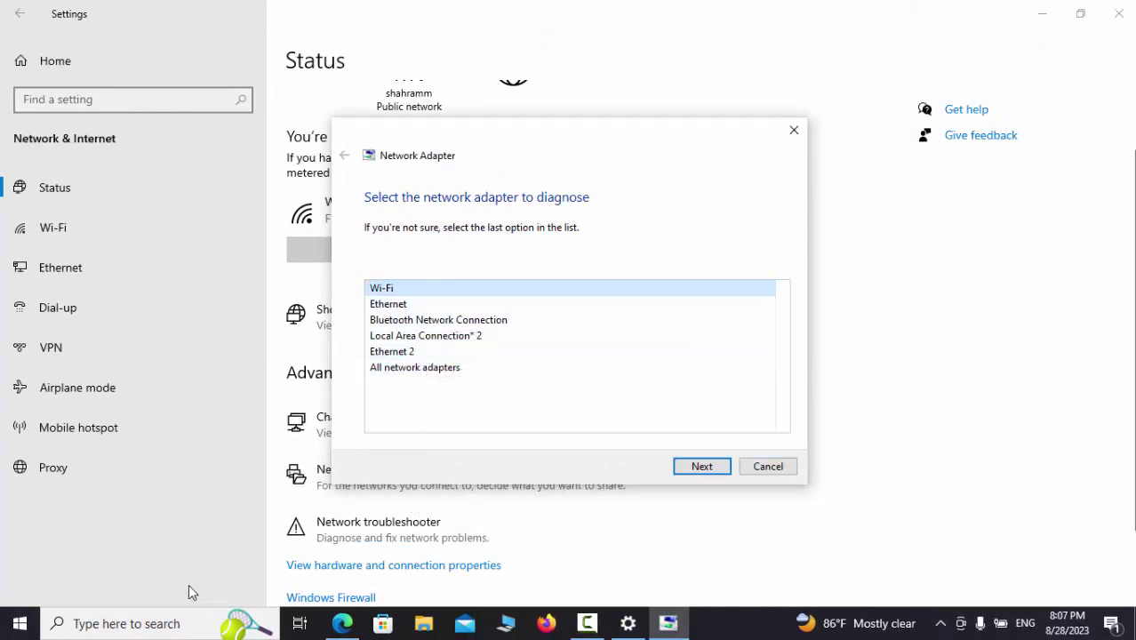
pyautogui.click(701, 467)
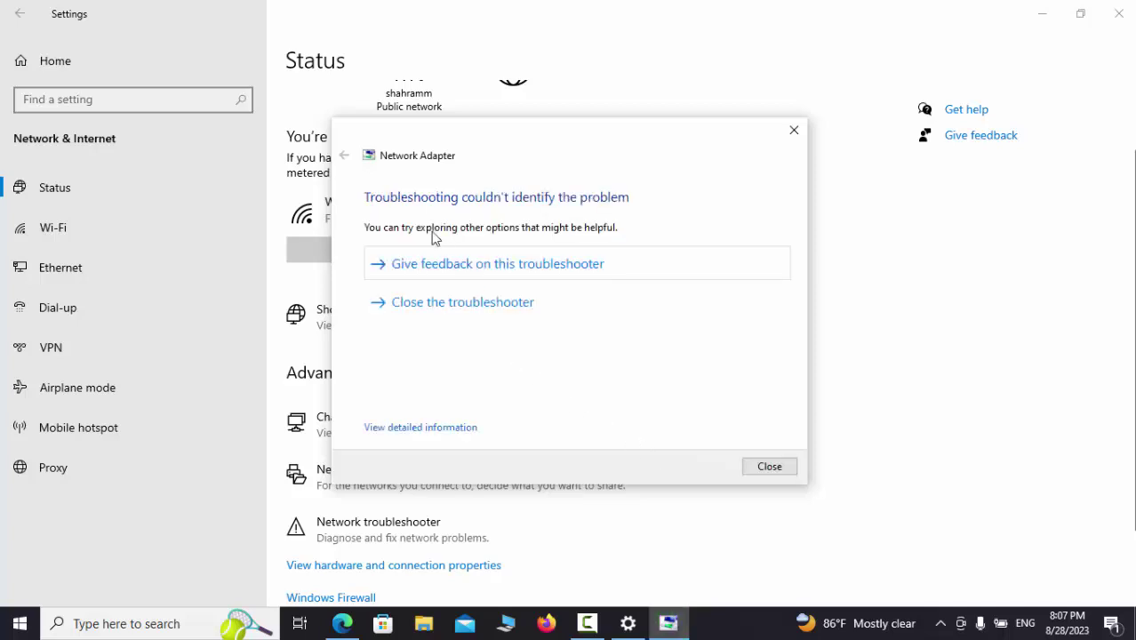
pyautogui.click(469, 304)
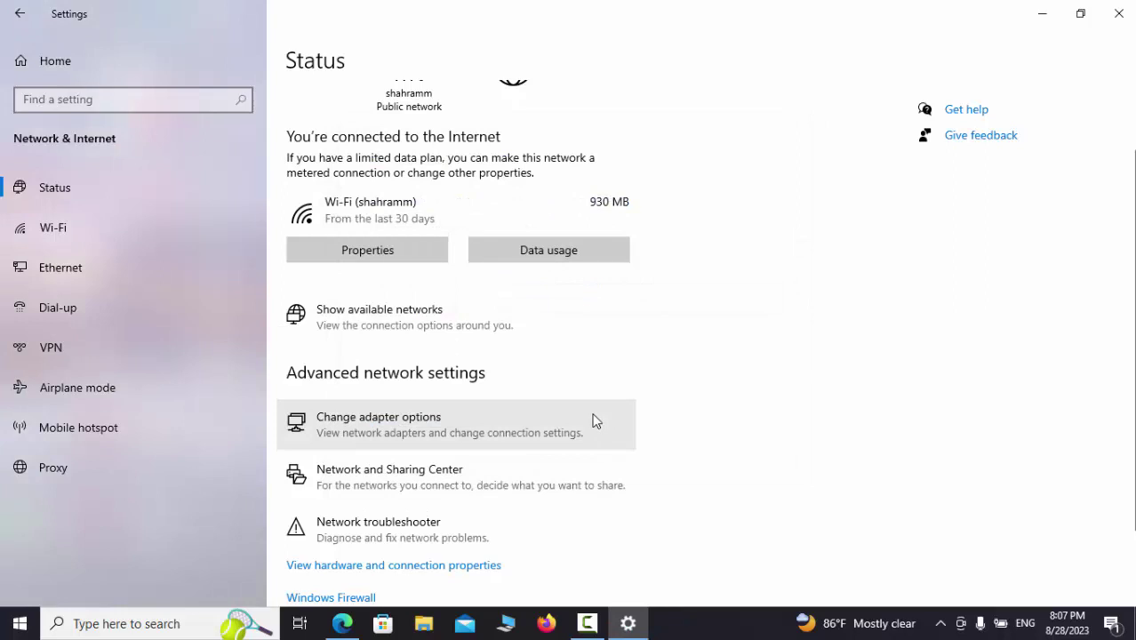
# - View the hardware and connection properties of all network adapters
pyautogui.scroll(-2, 569, 547)
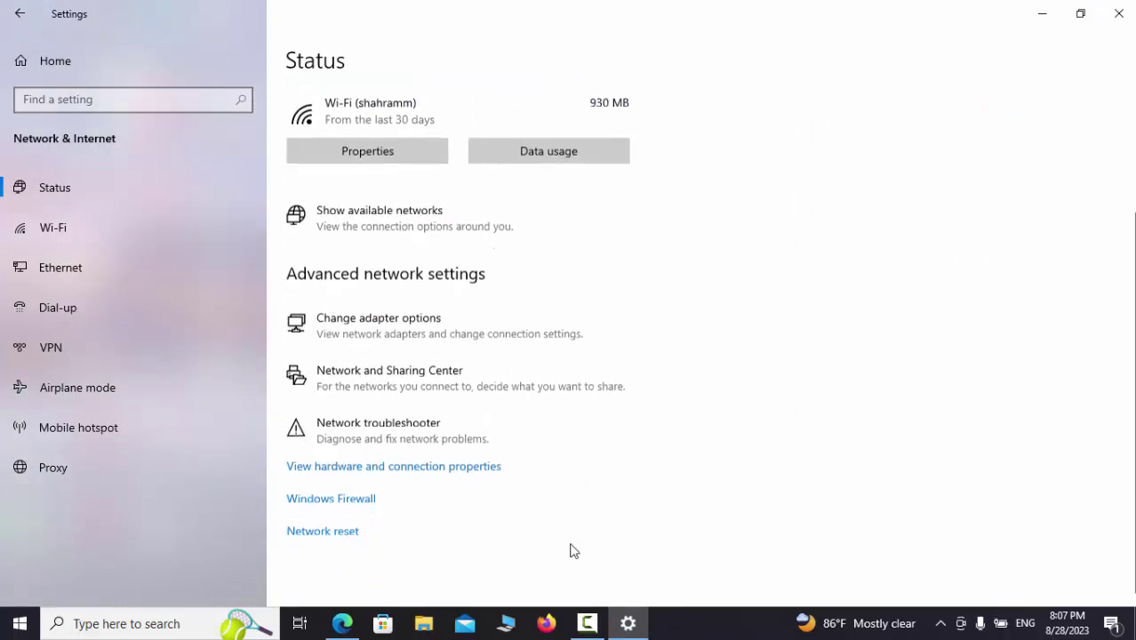
pyautogui.click(411, 468)
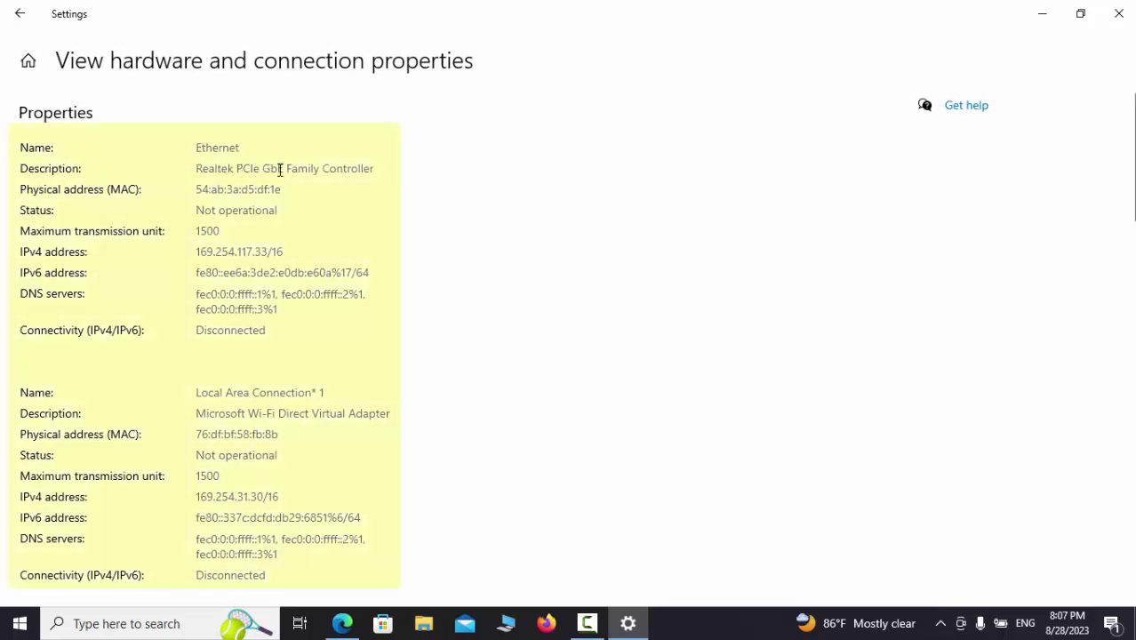
# - Search Windows for "computer managment" and launch the Computer Management app
pyautogui.click(23, 626)
pyautogui.write('com')
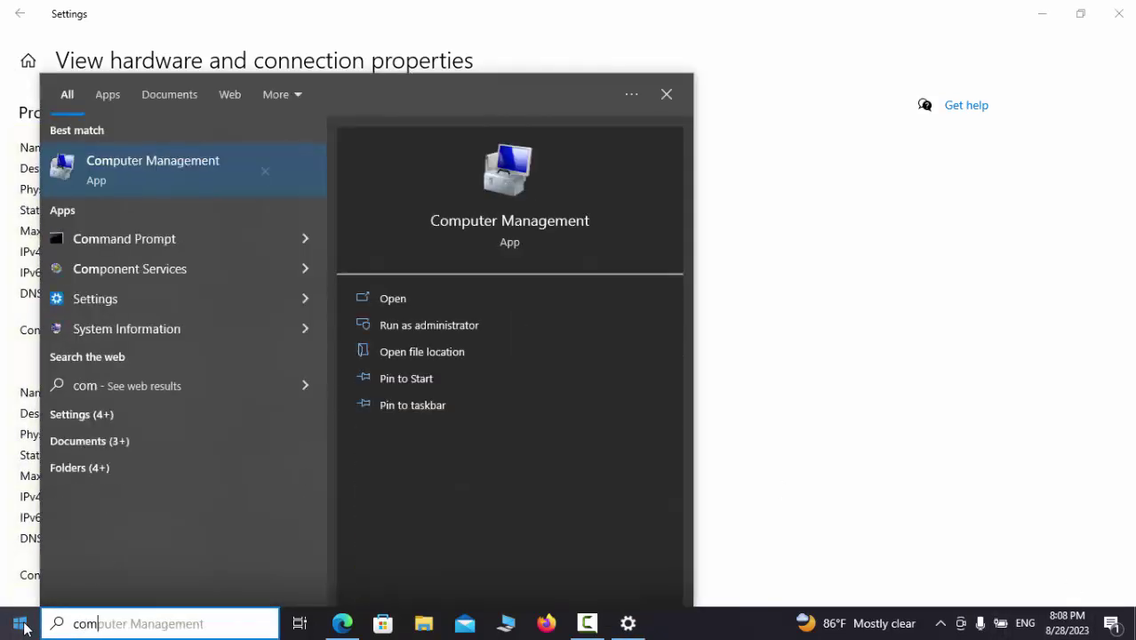
pyautogui.write('put')
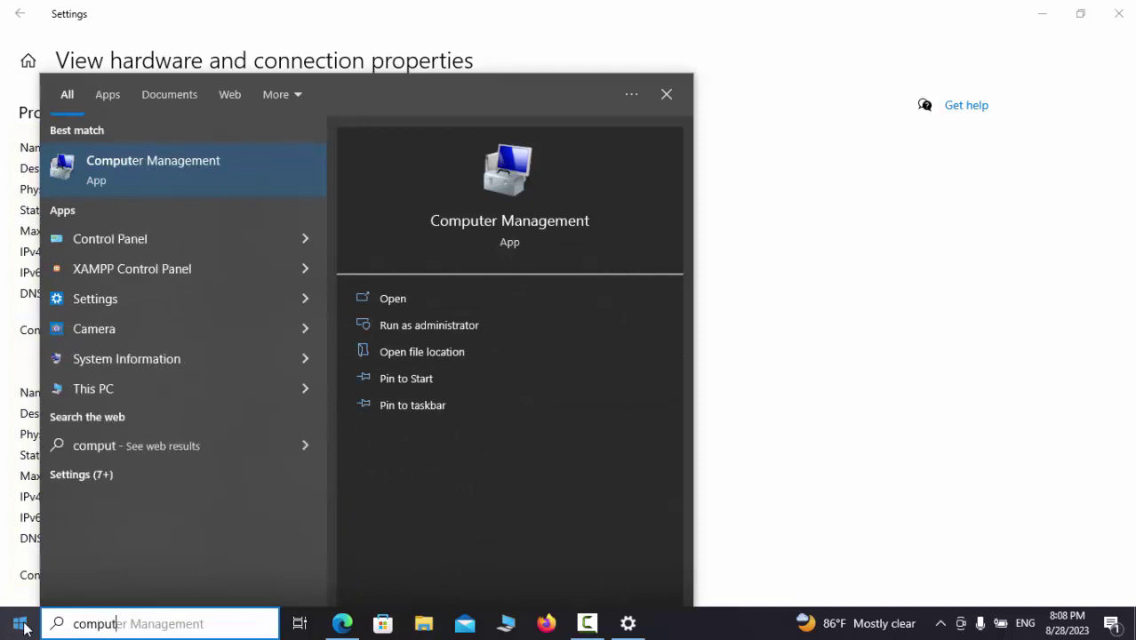
pyautogui.write('er ma')
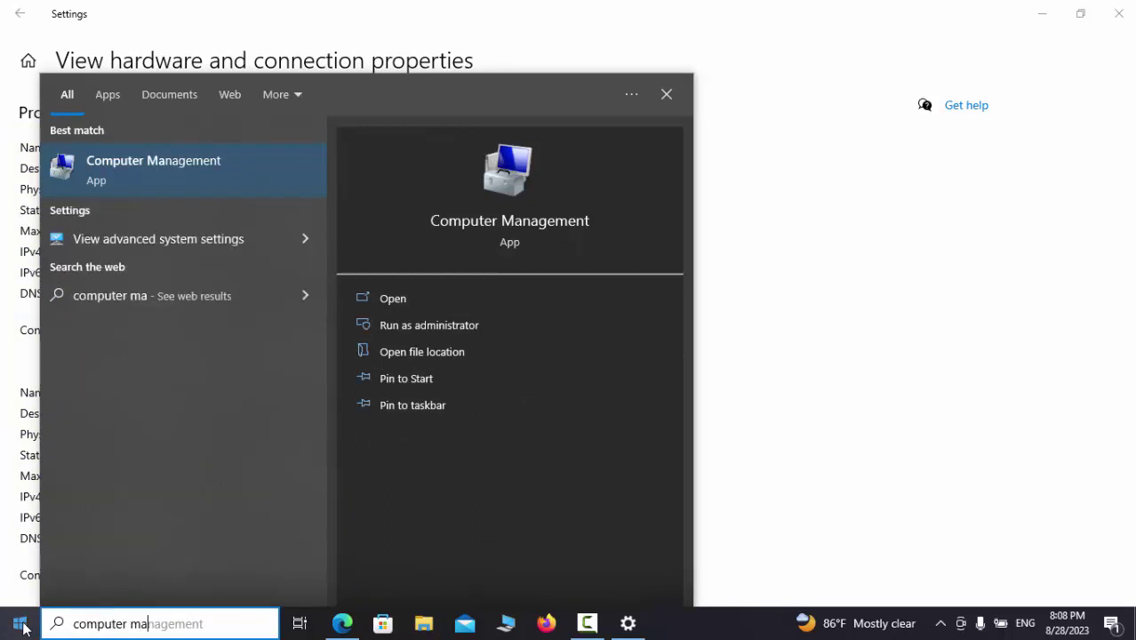
pyautogui.write('nag')
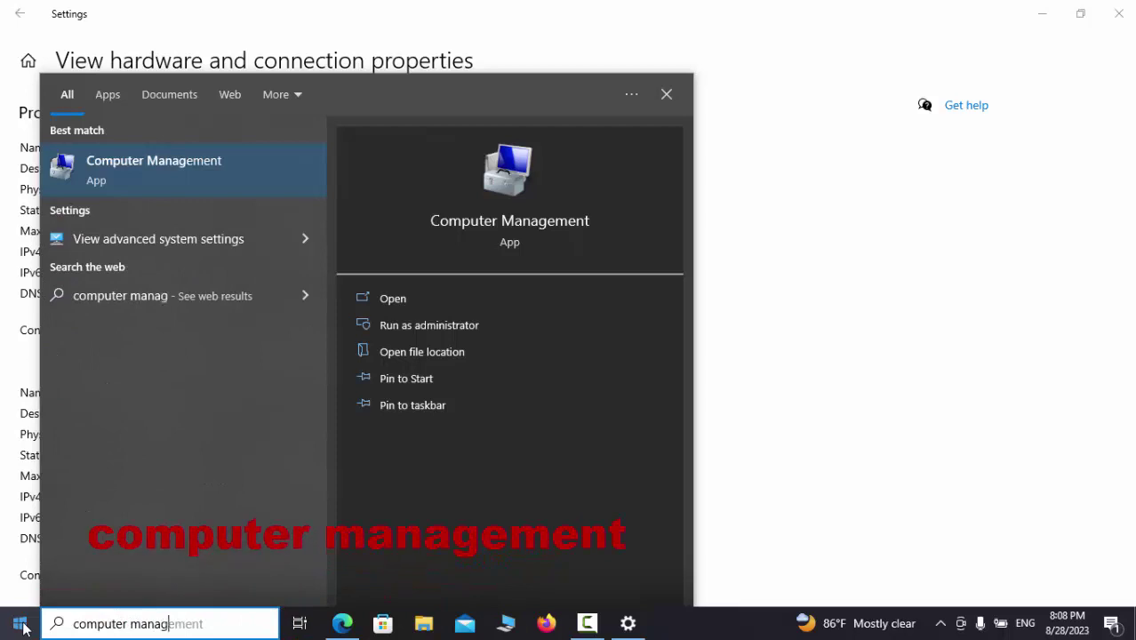
pyautogui.write('ment')
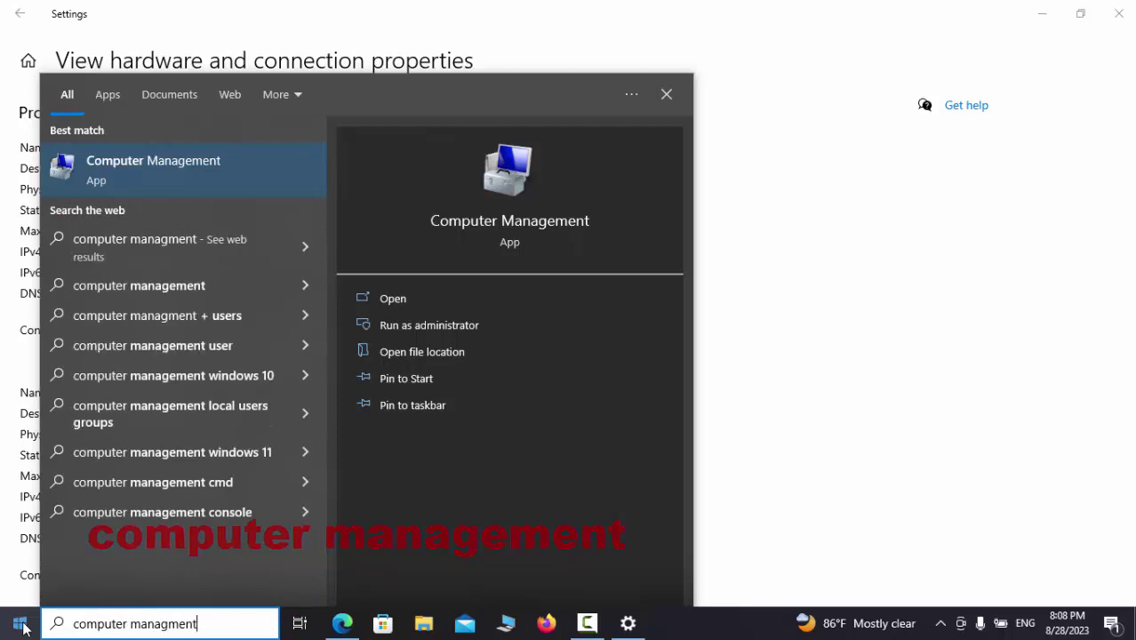
pyautogui.press('Return')
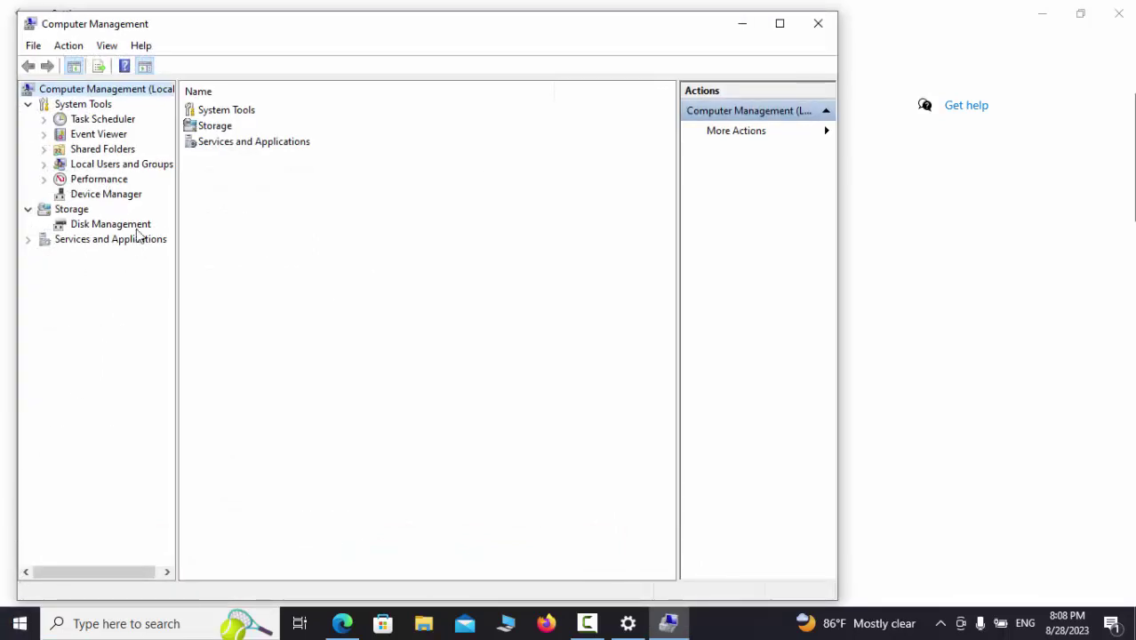
# - Locate the Realtek PCIe GbE Family Controller among Device Manager's network adapters and move the window aside to reveal the Settings properties
pyautogui.click(131, 199)
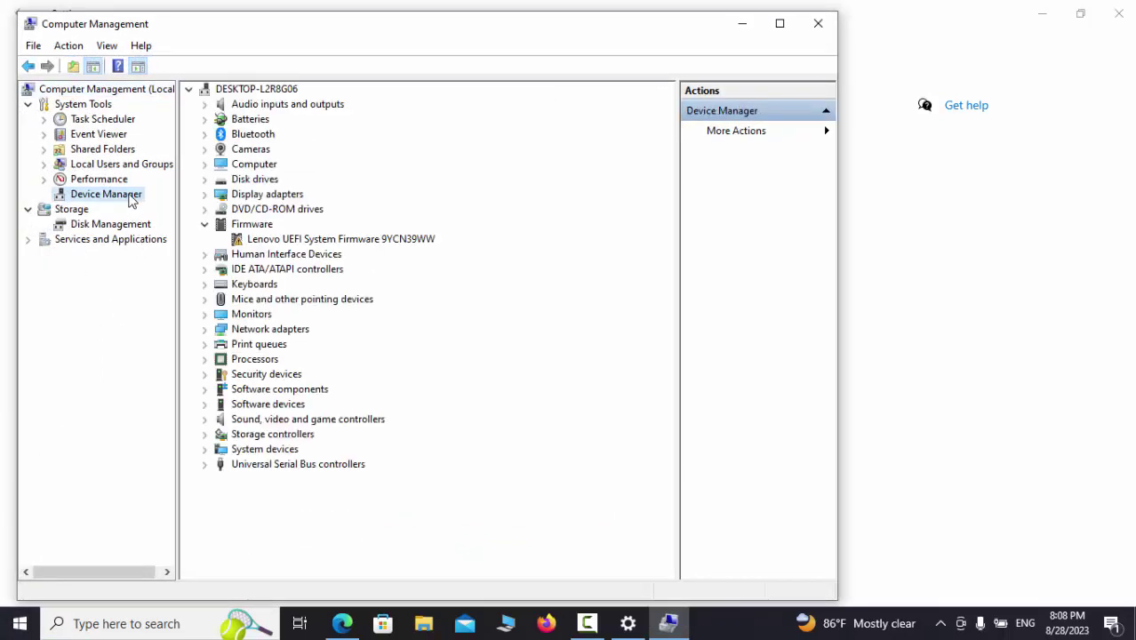
pyautogui.click(204, 329)
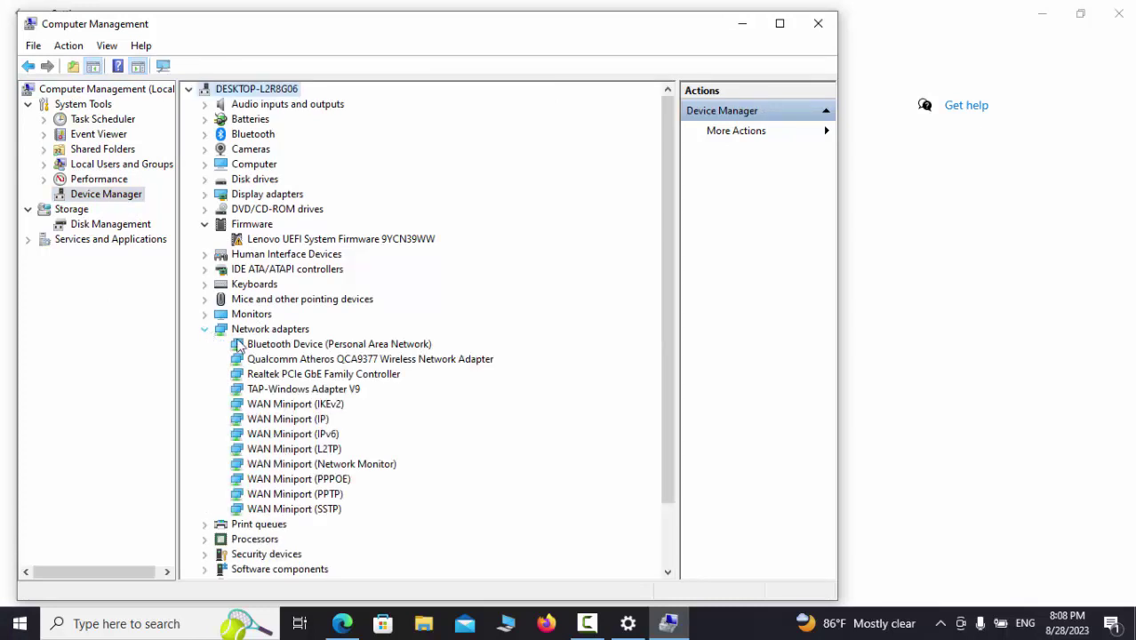
pyautogui.click(281, 376)
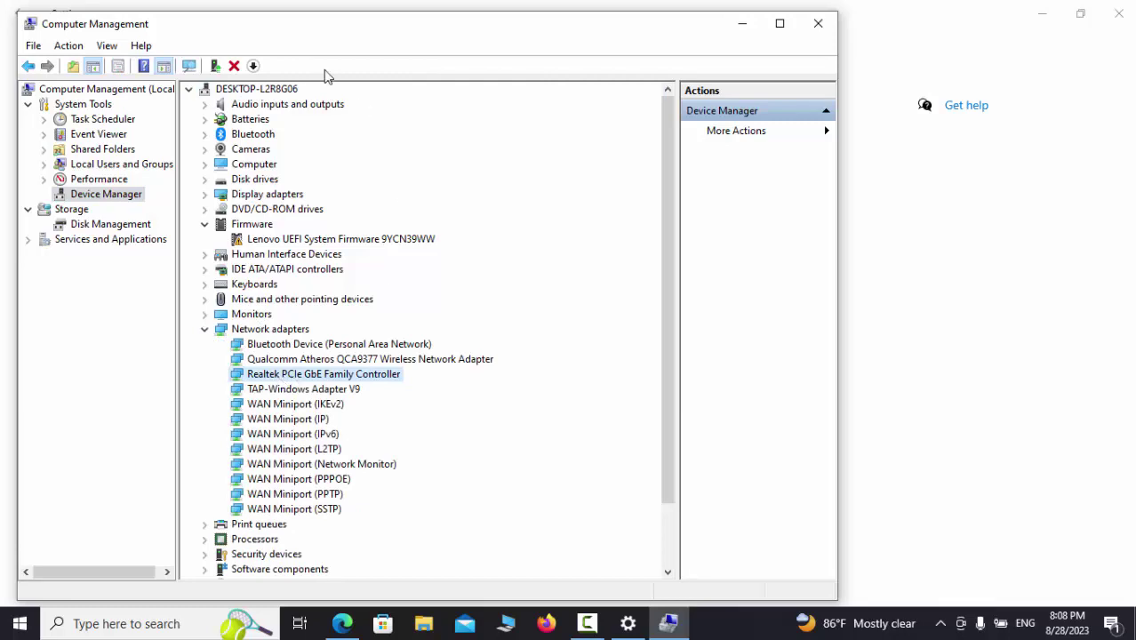
pyautogui.moveTo(320, 34); pyautogui.dragTo(640, 41)
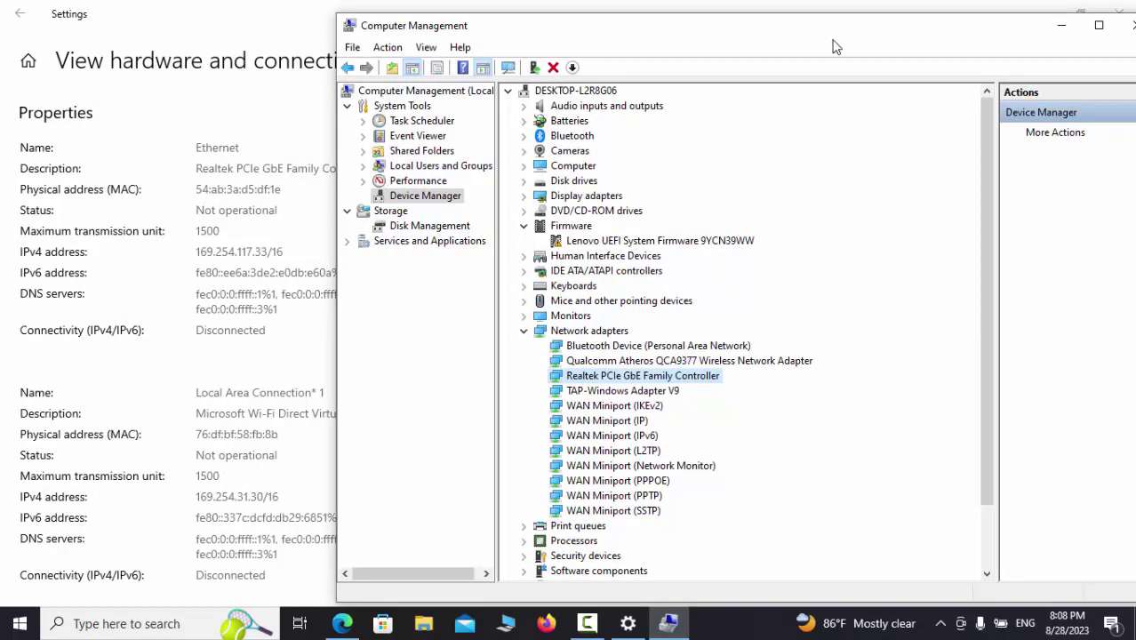
# - Close Computer Management and return from the hardware and connection properties to the Network & Internet settings
pyautogui.moveTo(836, 46); pyautogui.dragTo(622, 56)
pyautogui.click(922, 50)
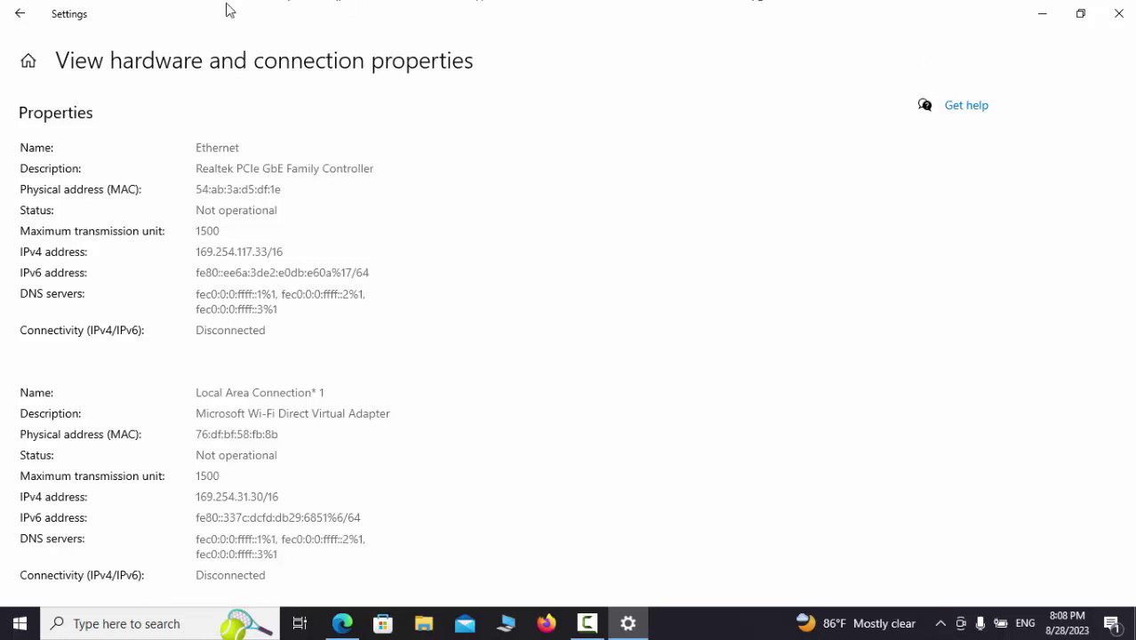
pyautogui.click(14, 11)
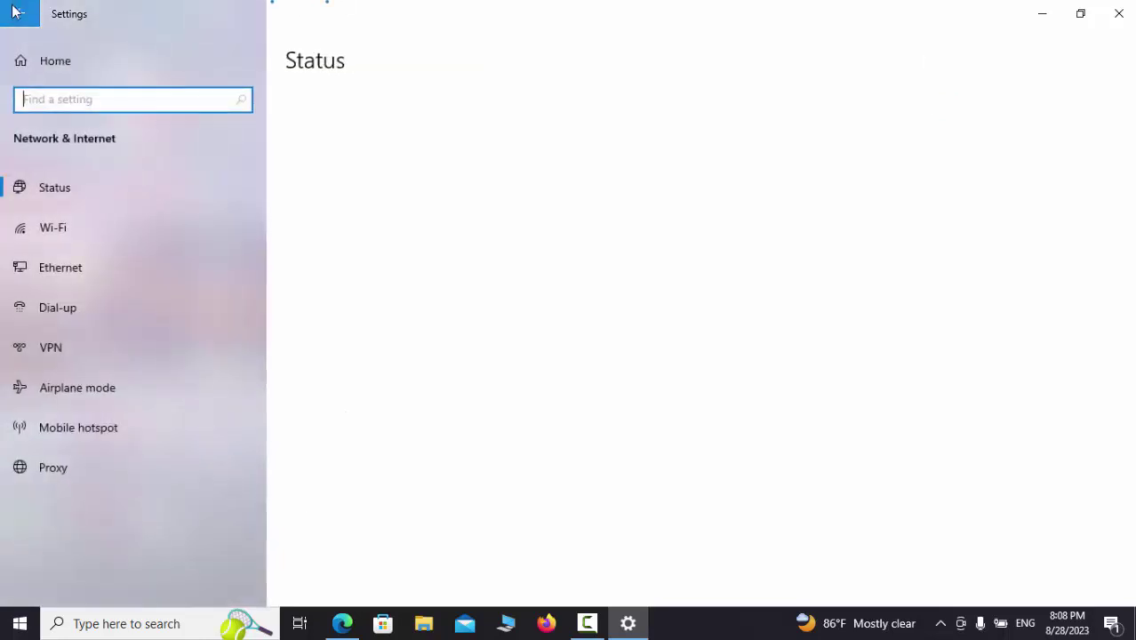
# - In the Wi-Fi settings, review the list of available networks and the wireless adapter's hardware properties
pyautogui.click(58, 235)
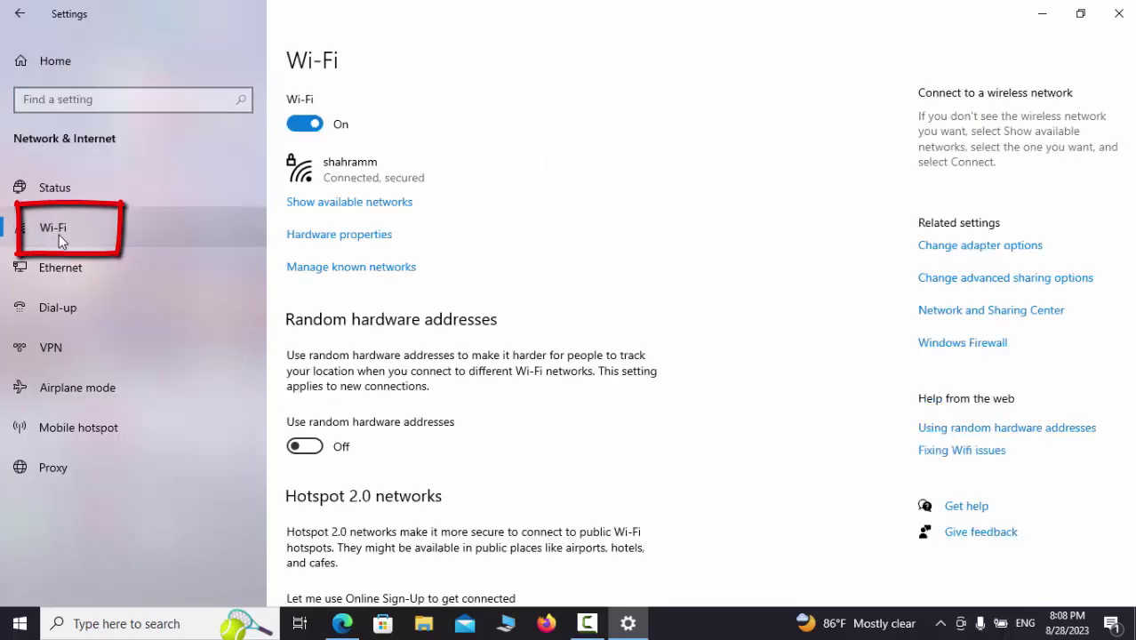
pyautogui.click(360, 210)
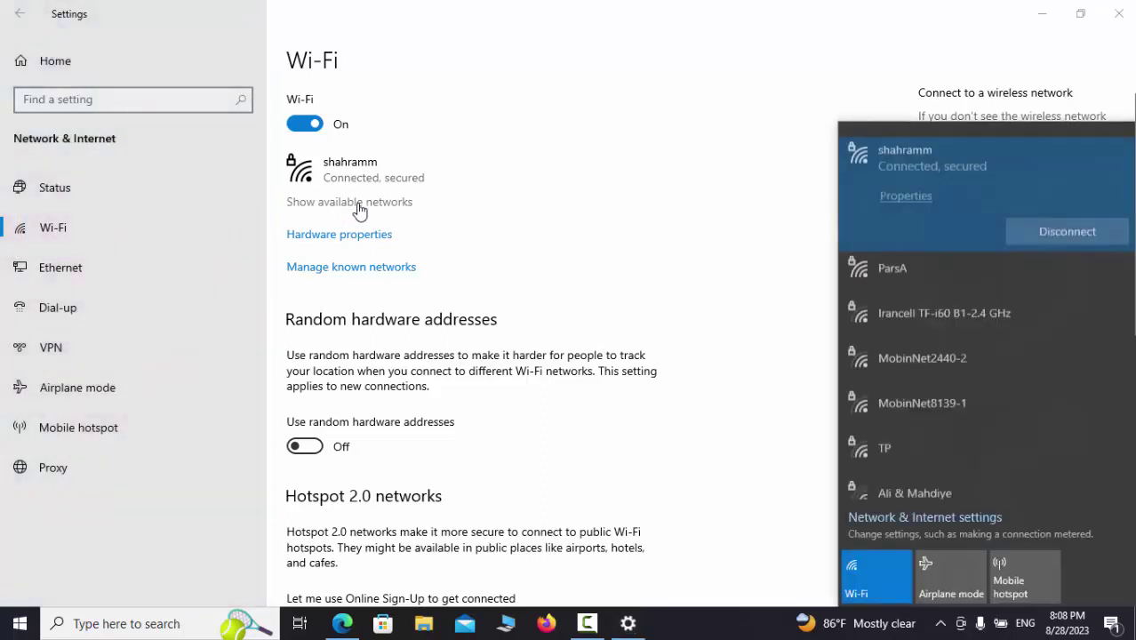
pyautogui.click(692, 277)
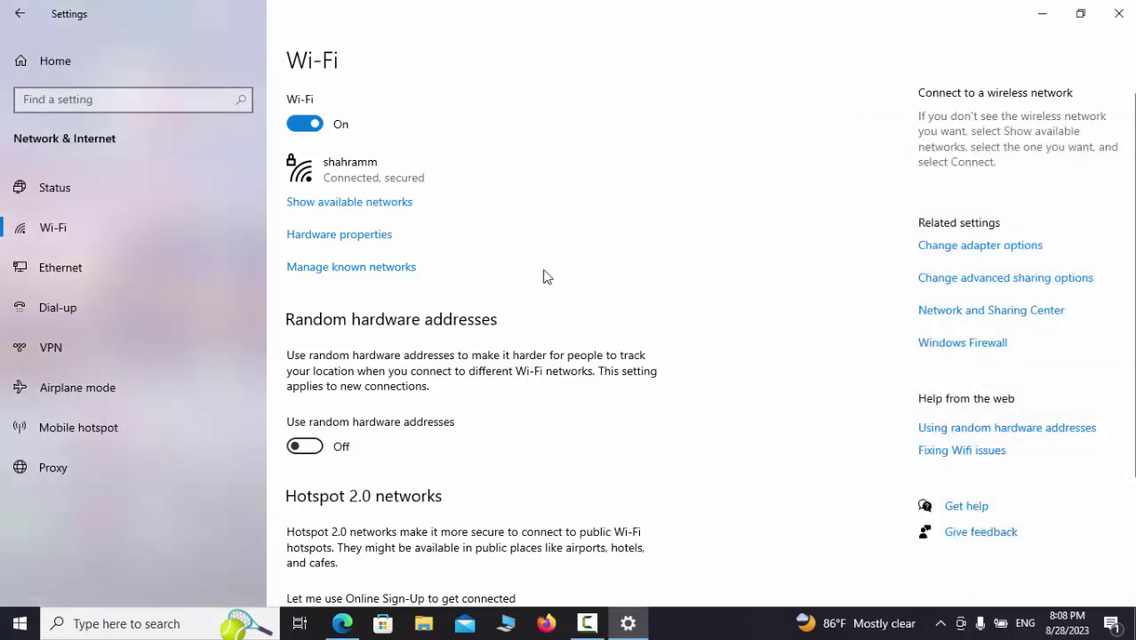
pyautogui.click(336, 235)
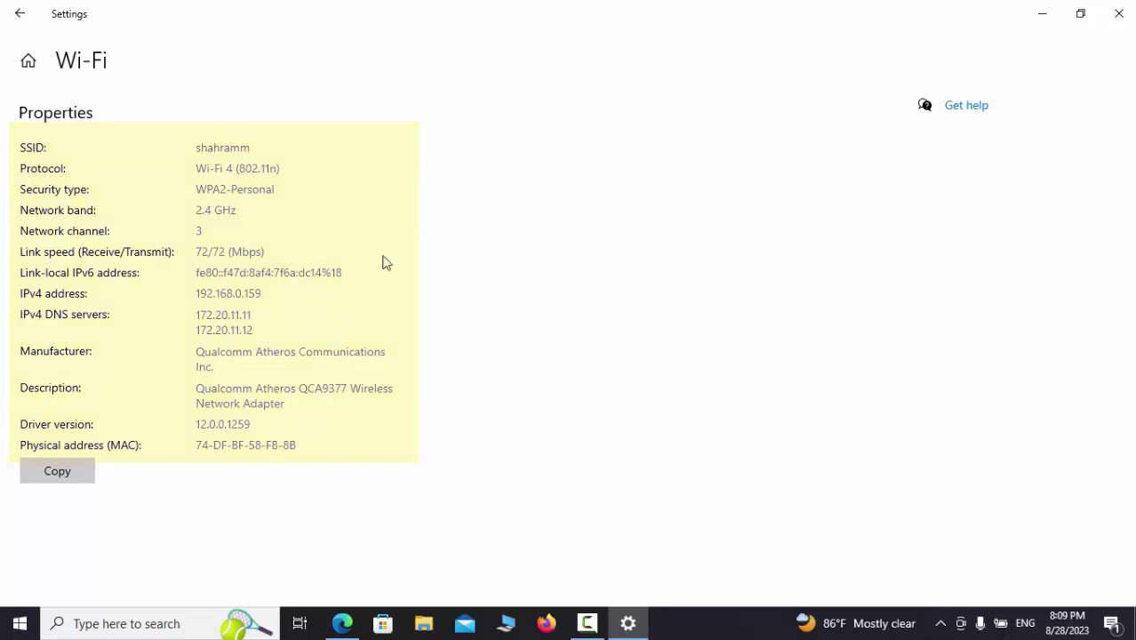
pyautogui.click(18, 16)
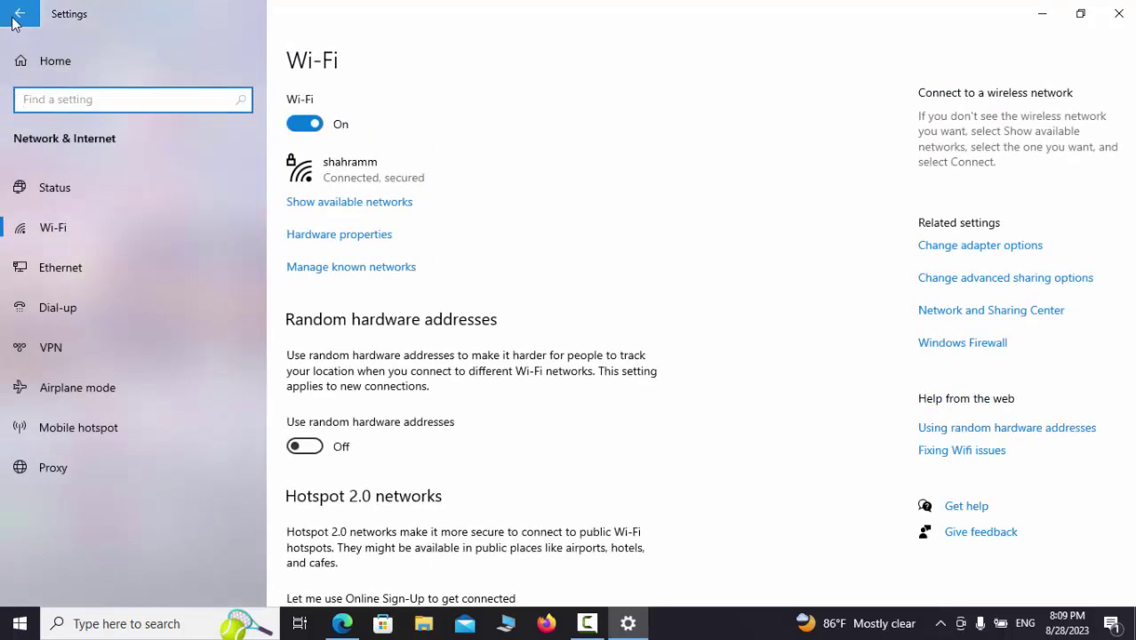
# - Forget the currently connected Wi-Fi network in the known networks list and return to the Wi-Fi settings
pyautogui.click(370, 269)
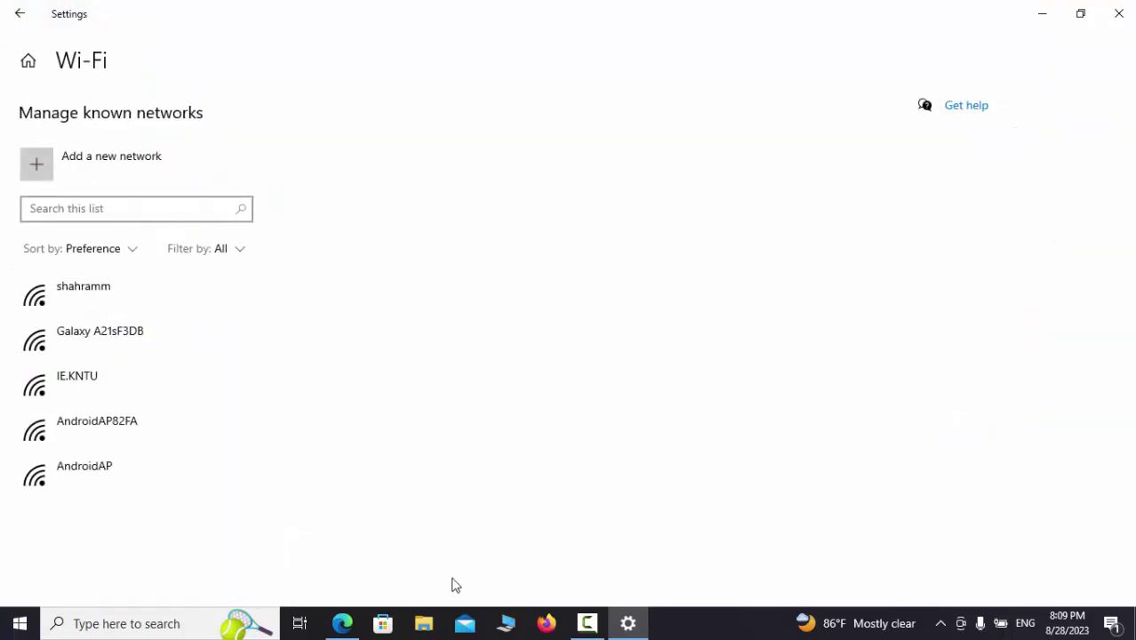
pyautogui.click(99, 304)
pyautogui.click(364, 350)
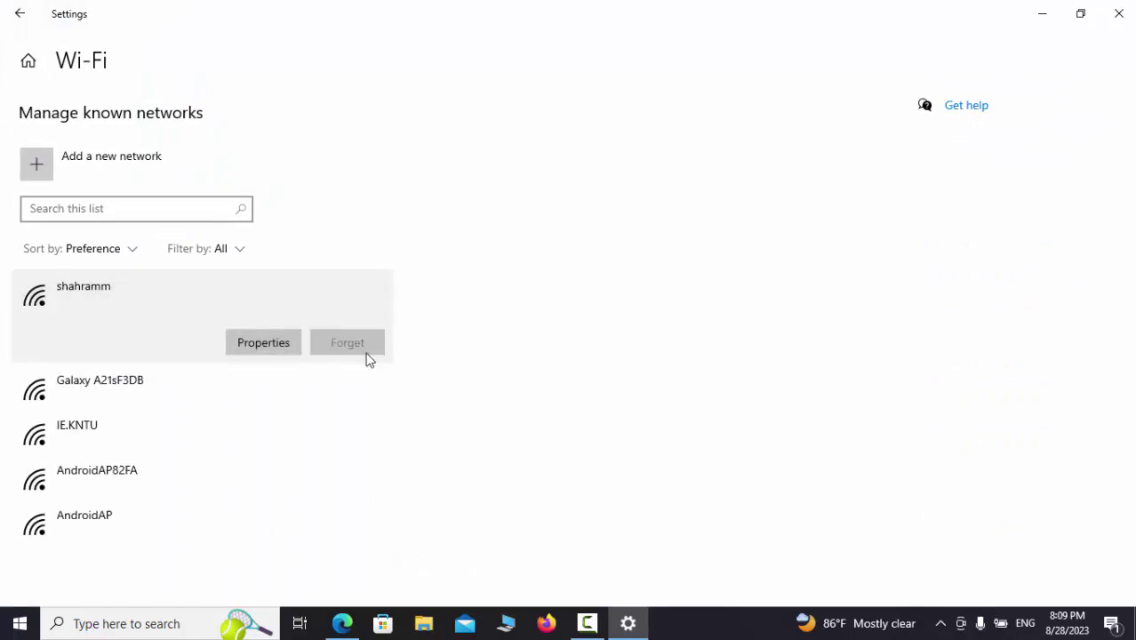
pyautogui.click(20, 13)
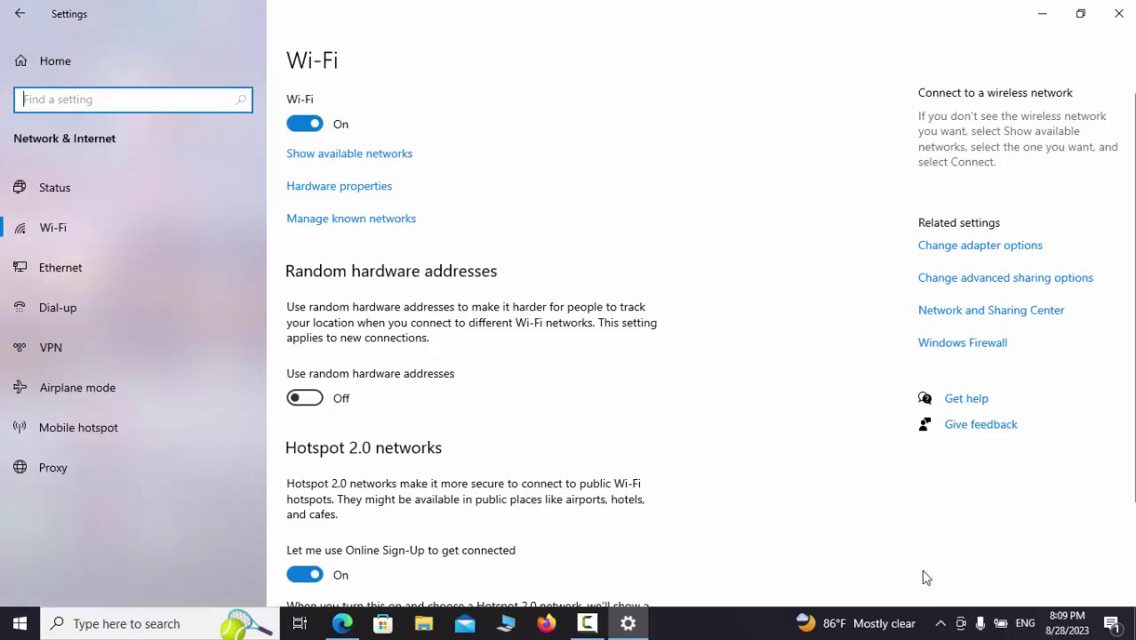
# - Reconnect to the forgotten Wi-Fi network from the system tray's network list by entering its network security key
pyautogui.click(941, 623)
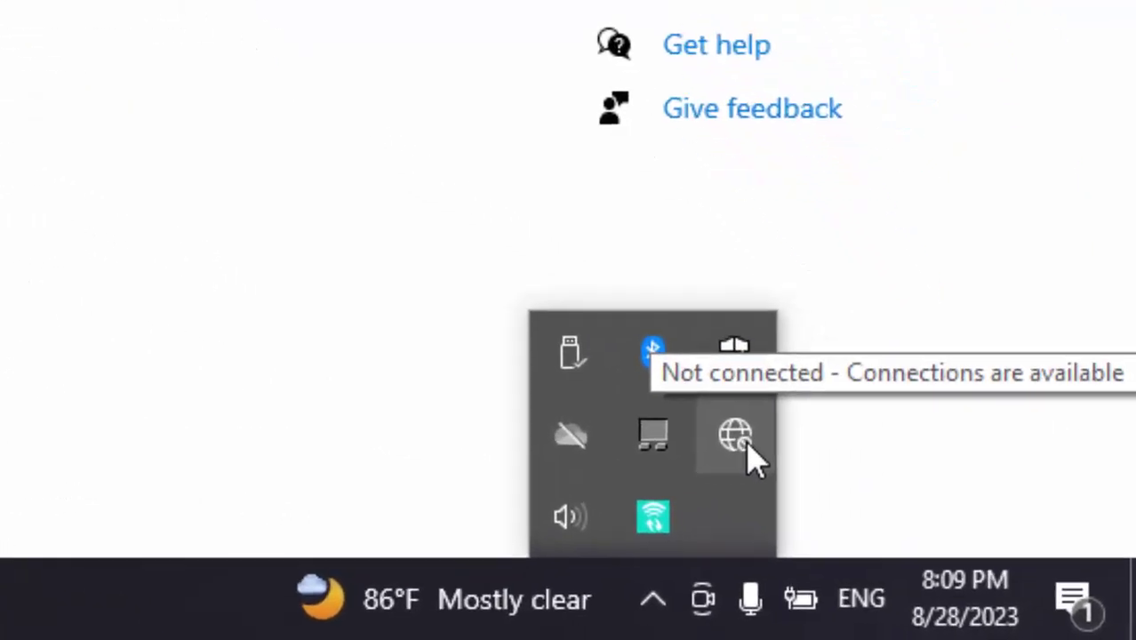
pyautogui.click(743, 445)
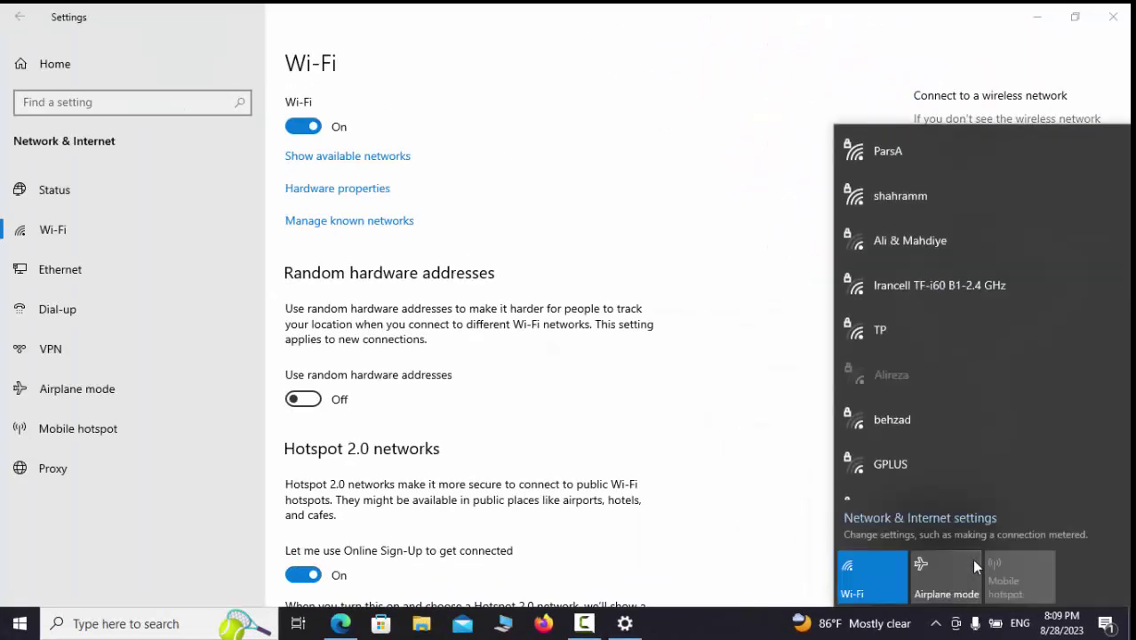
pyautogui.click(911, 206)
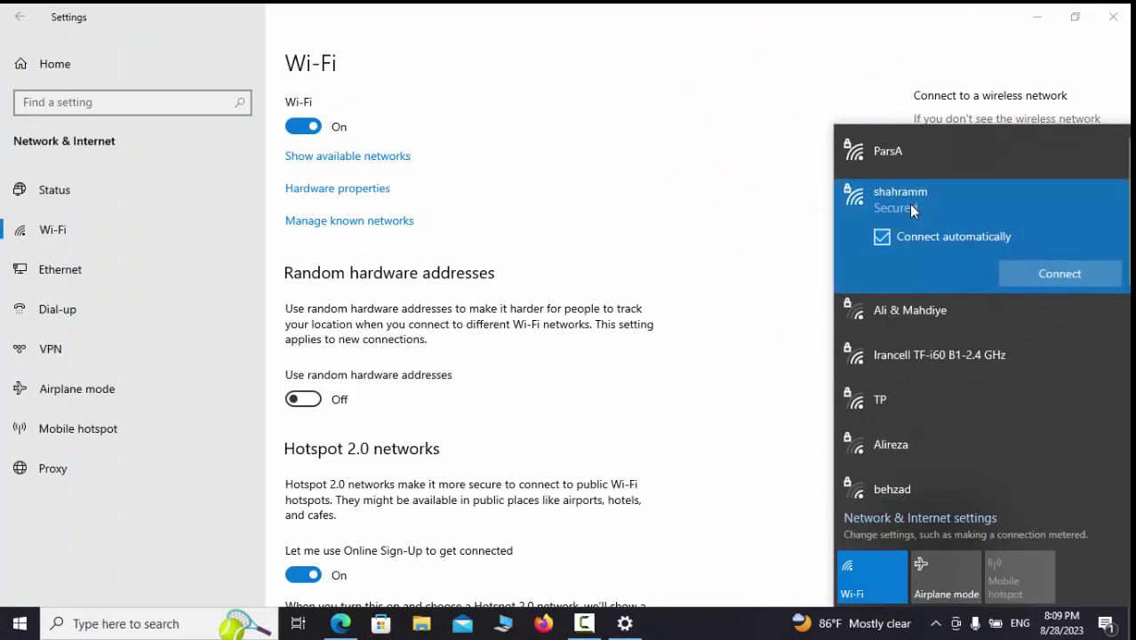
pyautogui.click(1059, 274)
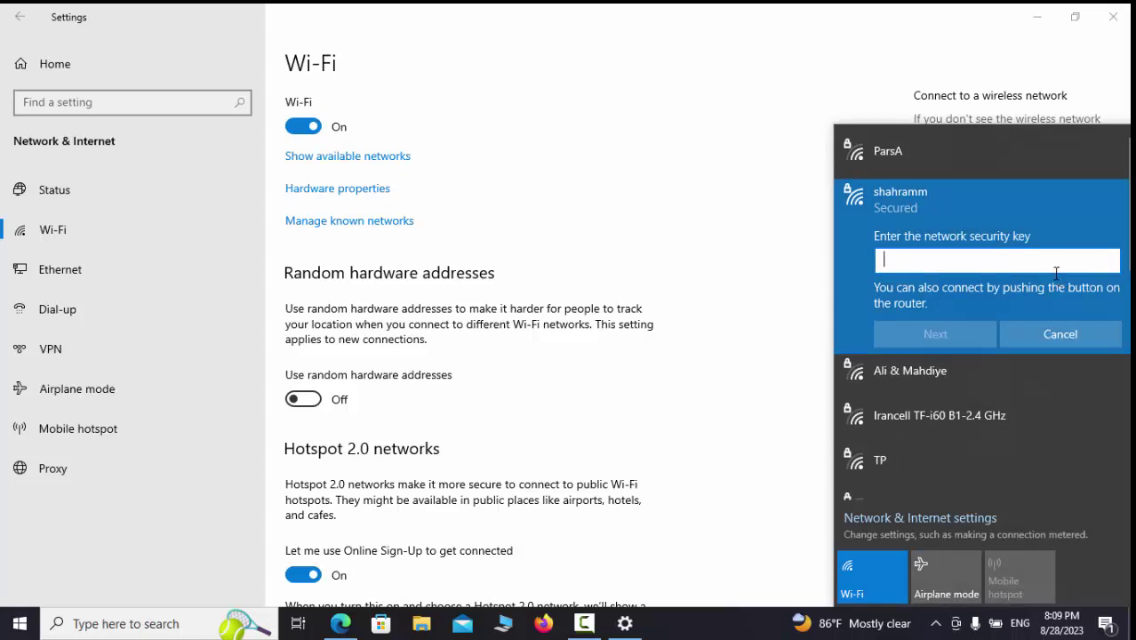
pyautogui.write('a')
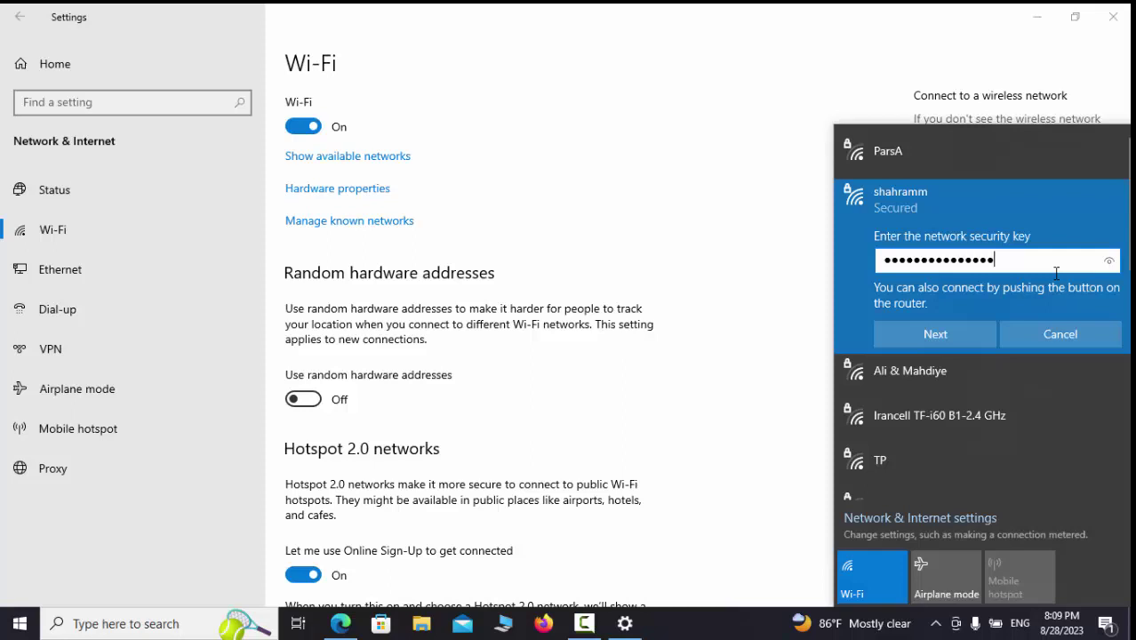
pyautogui.write('••')
pyautogui.click(938, 332)
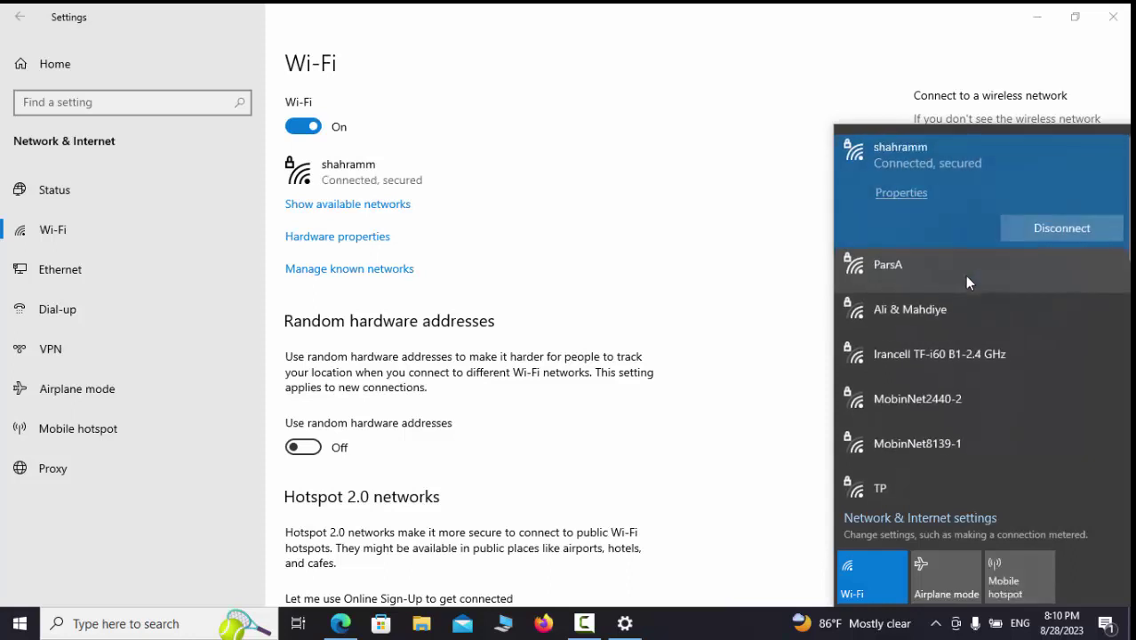
pyautogui.click(727, 257)
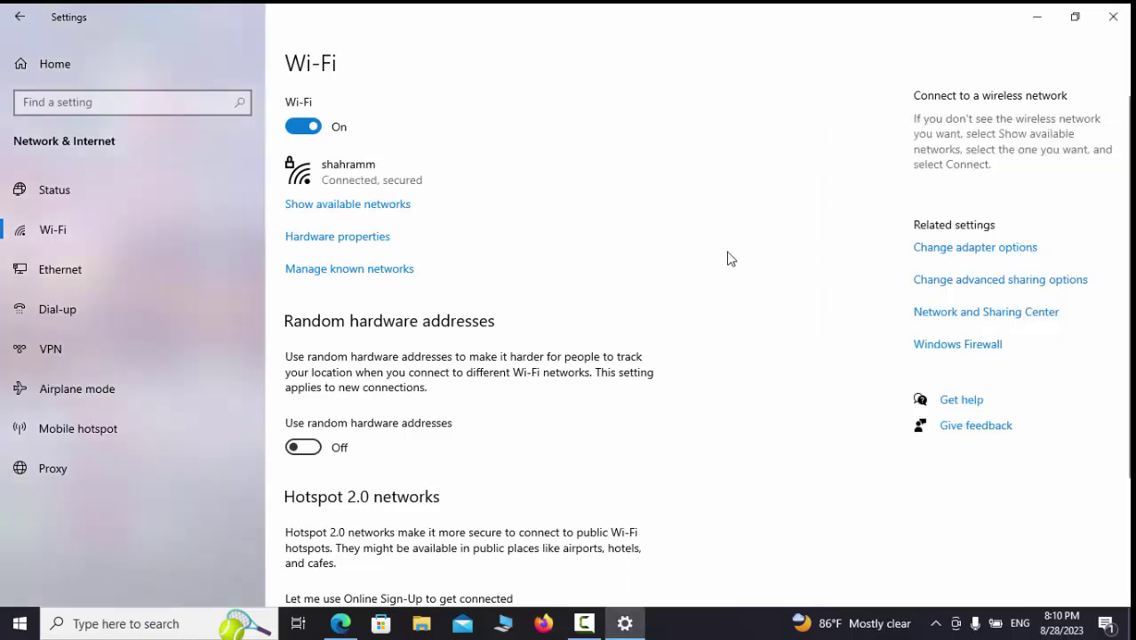
# - Open the adapter options from the Ethernet settings and disable the Wi-Fi adapter
pyautogui.click(80, 276)
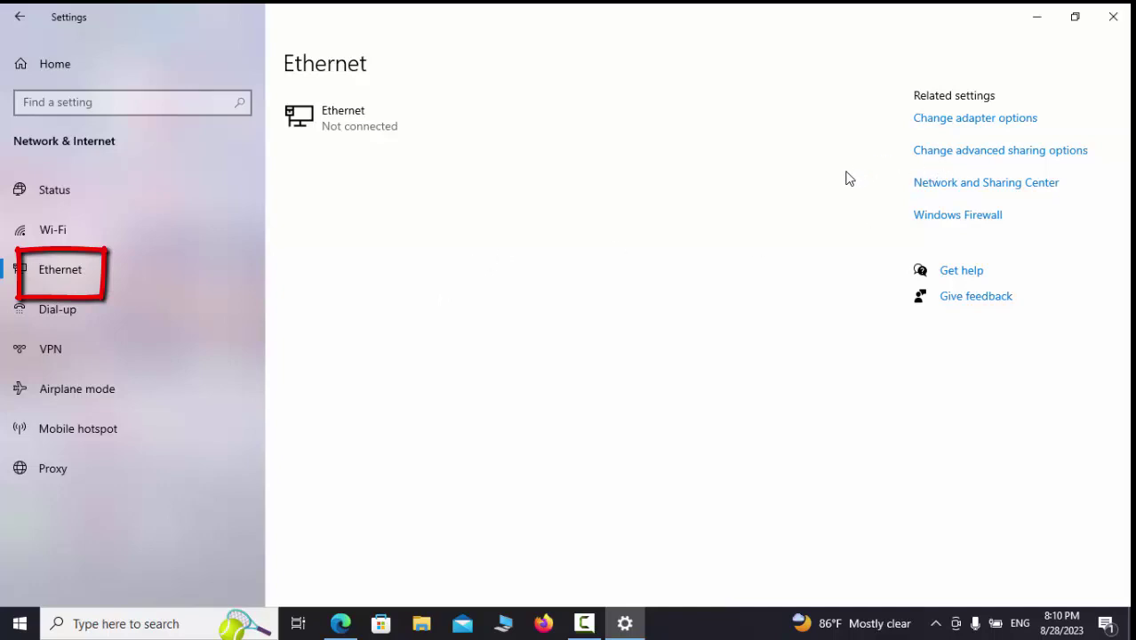
pyautogui.click(1003, 124)
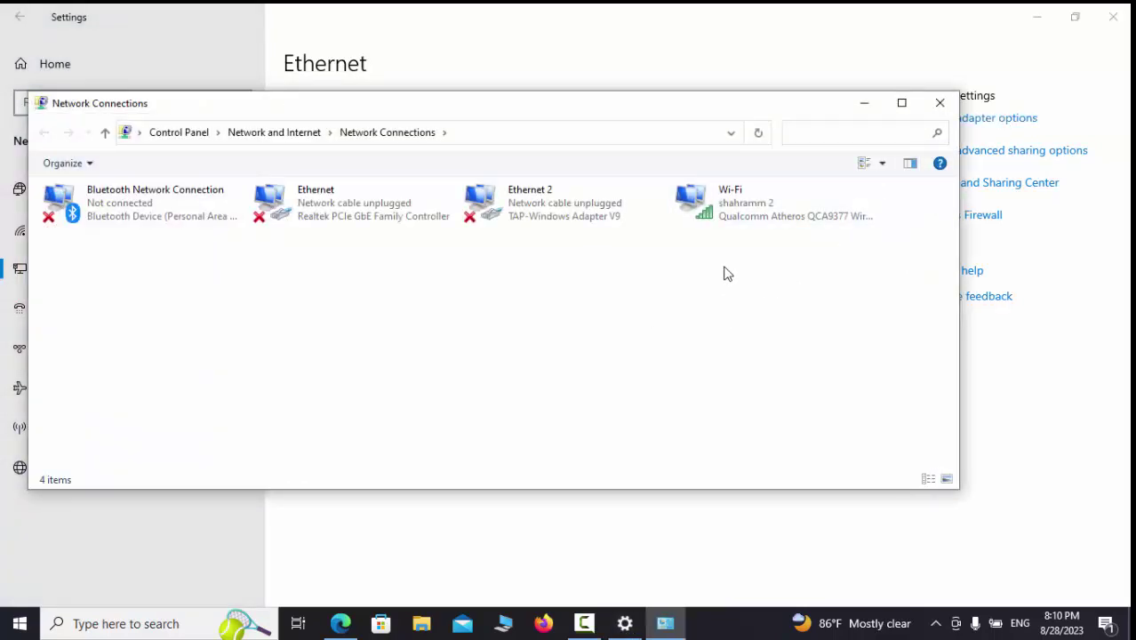
pyautogui.rightClick(734, 212)
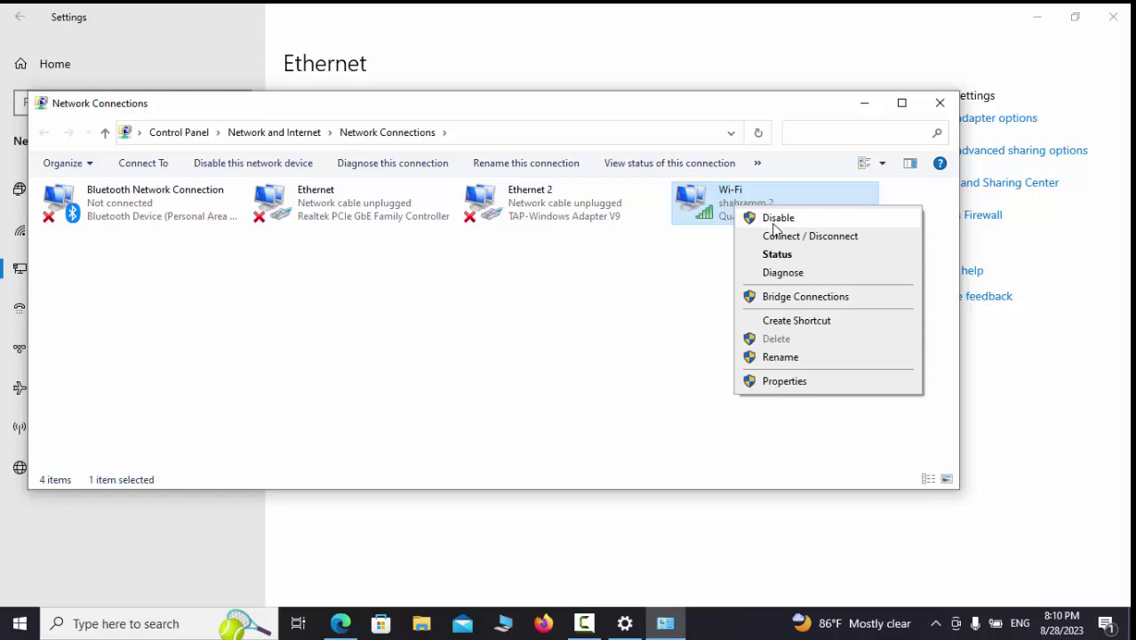
pyautogui.click(776, 219)
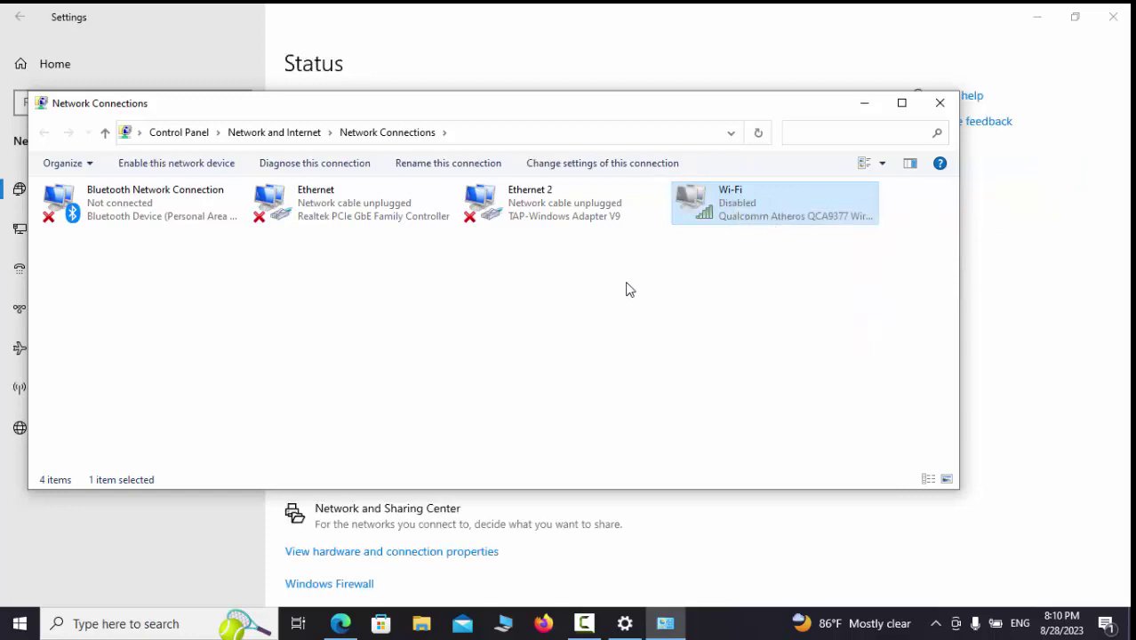
# - Enable the Wi-Fi adapter again and look at the actions available for it
pyautogui.rightClick(729, 220)
pyautogui.click(727, 215)
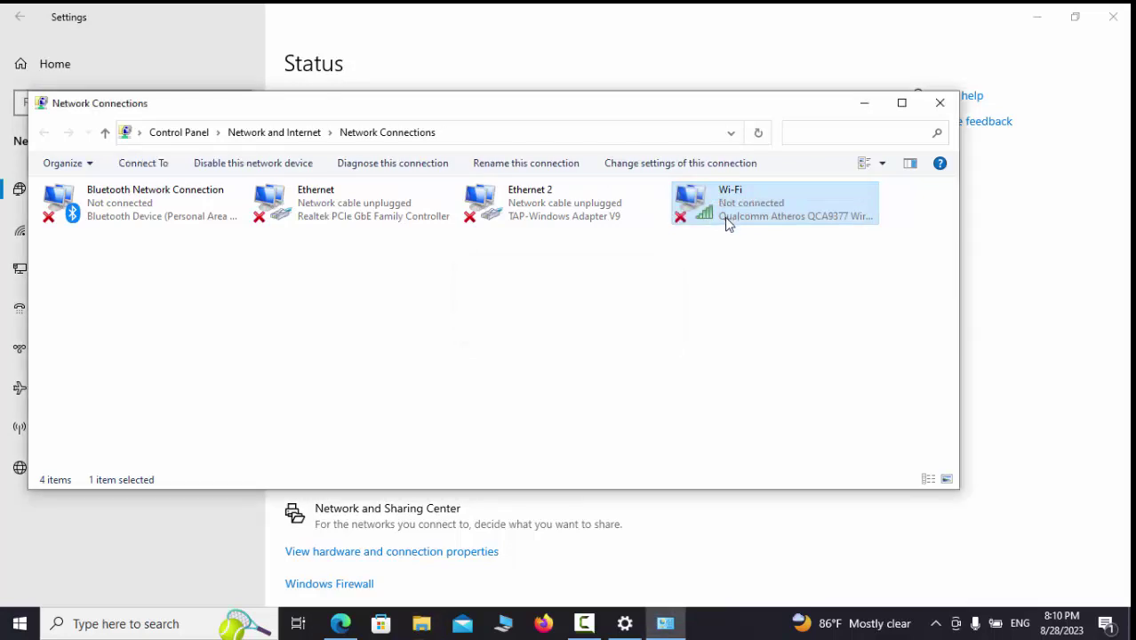
pyautogui.rightClick(724, 210)
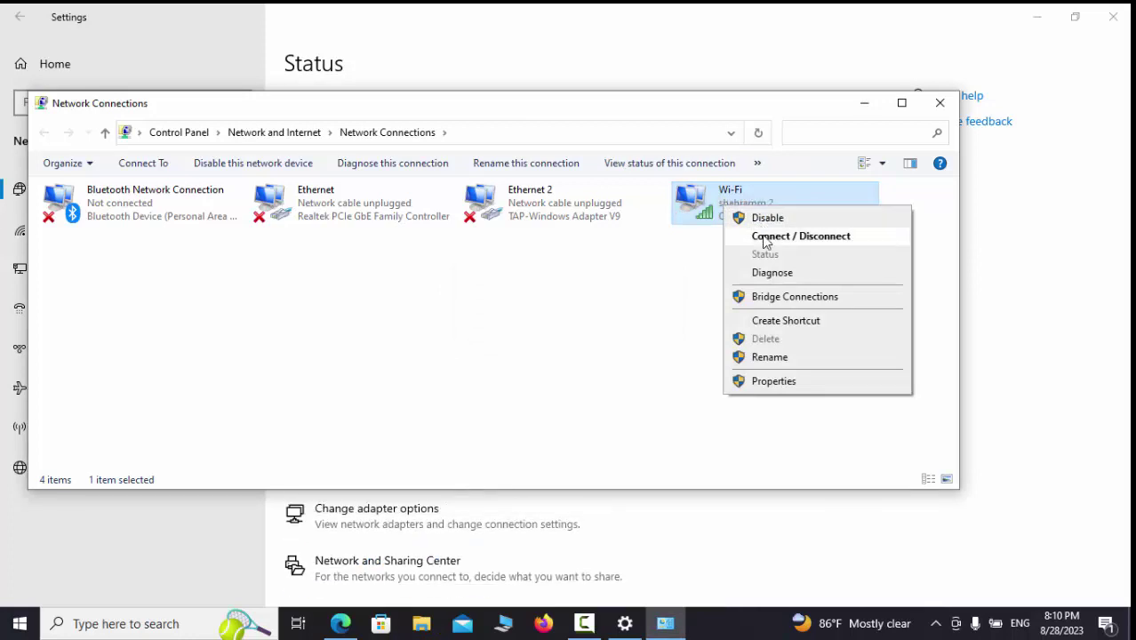
pyautogui.click(698, 274)
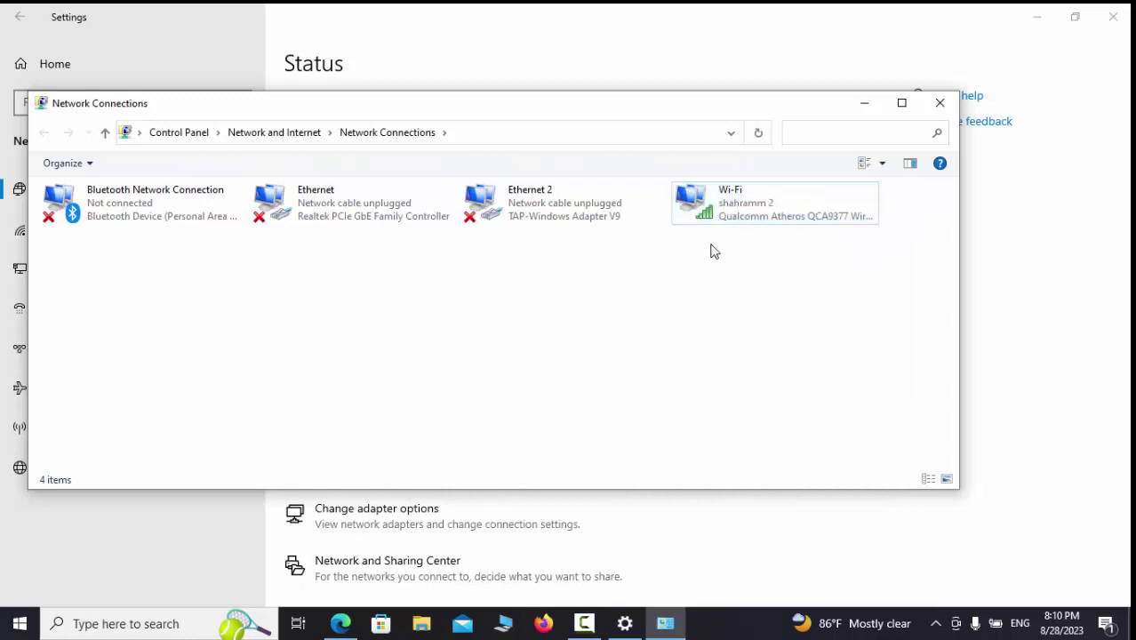
# - View the Wi-Fi connection's status and examine its network connection details, including the IPv4 address, gateway and DNS servers
pyautogui.rightClick(717, 211)
pyautogui.click(758, 258)
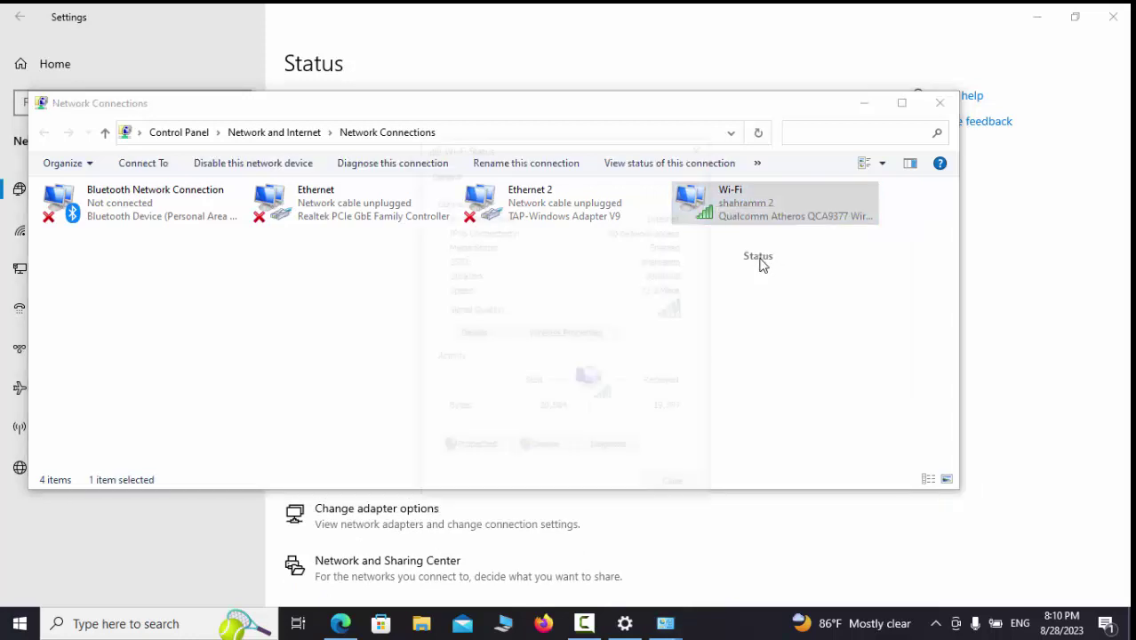
pyautogui.click(474, 338)
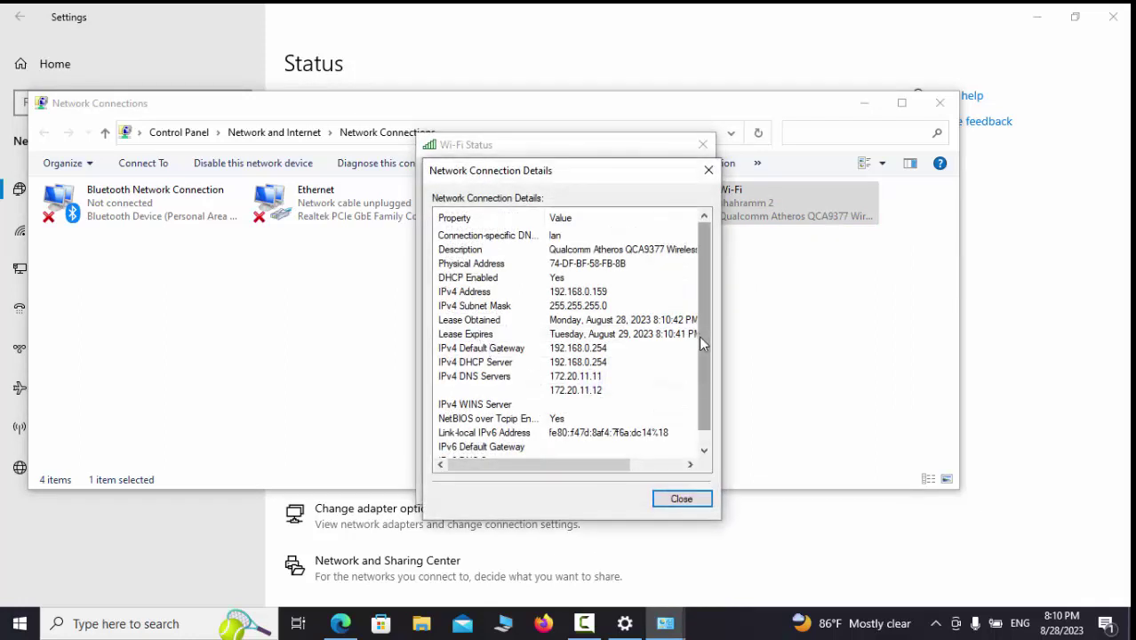
pyautogui.moveTo(697, 355); pyautogui.dragTo(697, 302)
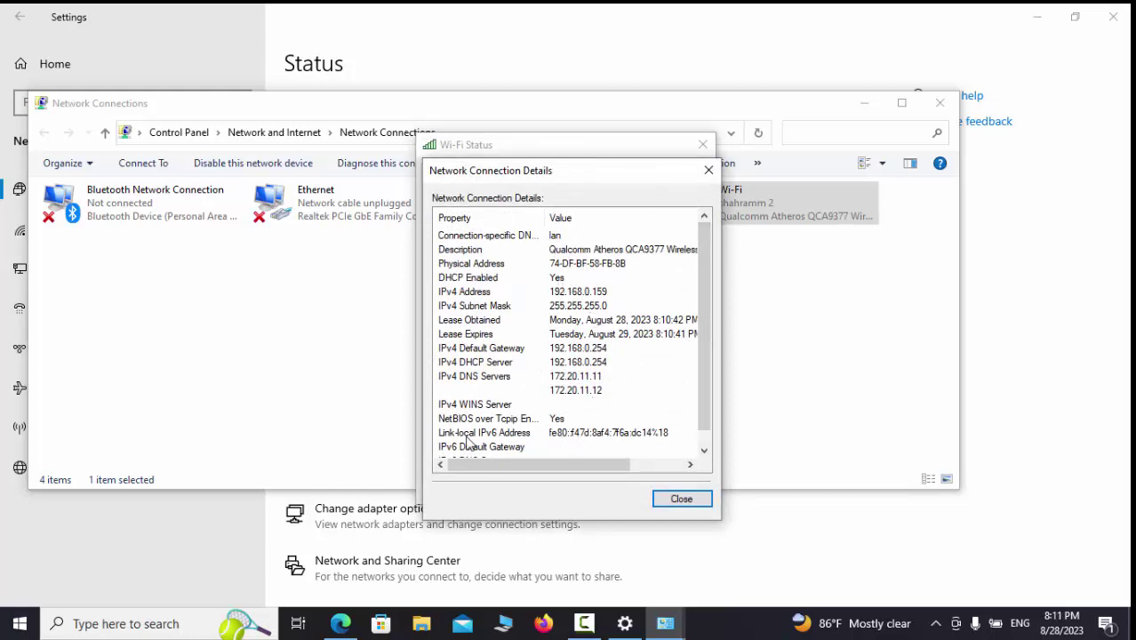
pyautogui.click(681, 500)
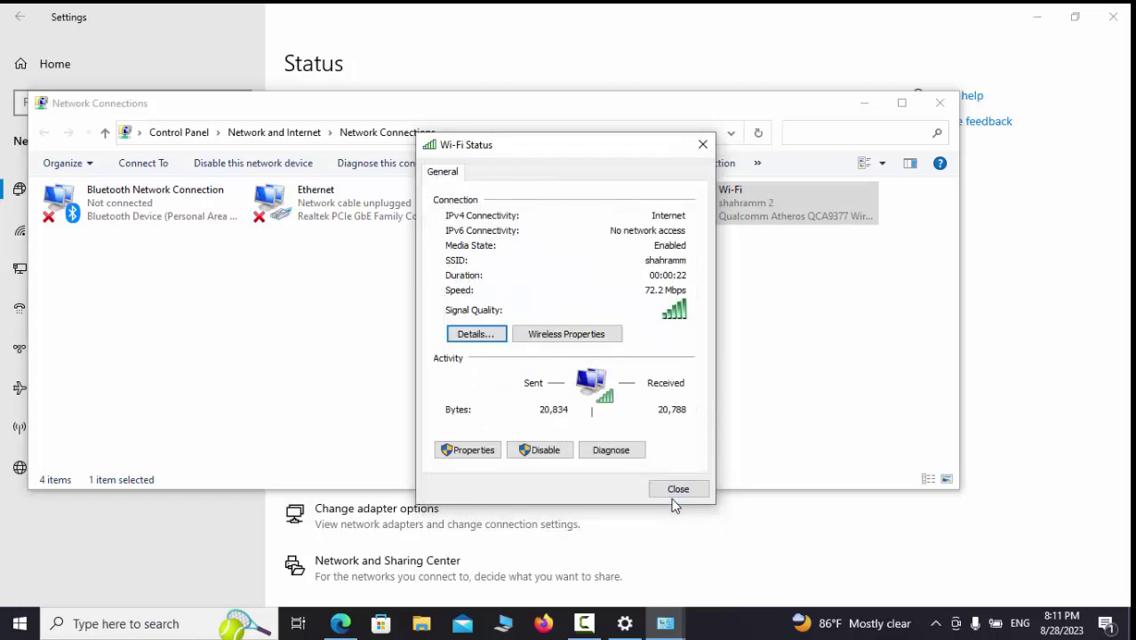
# - In the Wi-Fi adapter's IPv4 properties, try manual IP addressing, restore automatic IP assignment, confirm, and close Network Connections
pyautogui.click(469, 450)
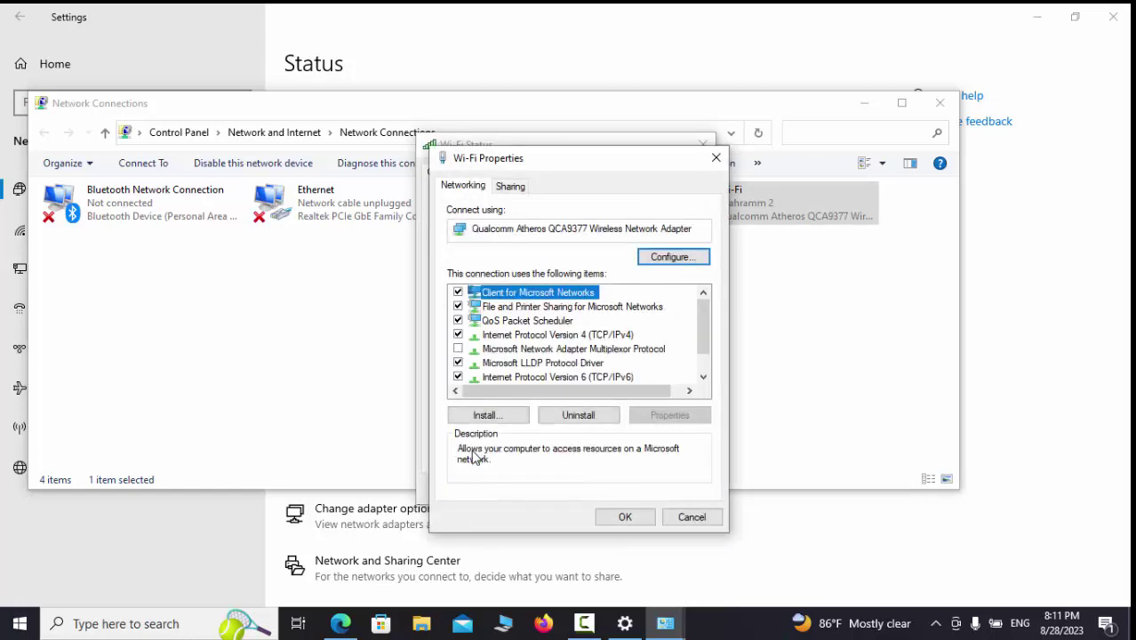
pyautogui.click(613, 338)
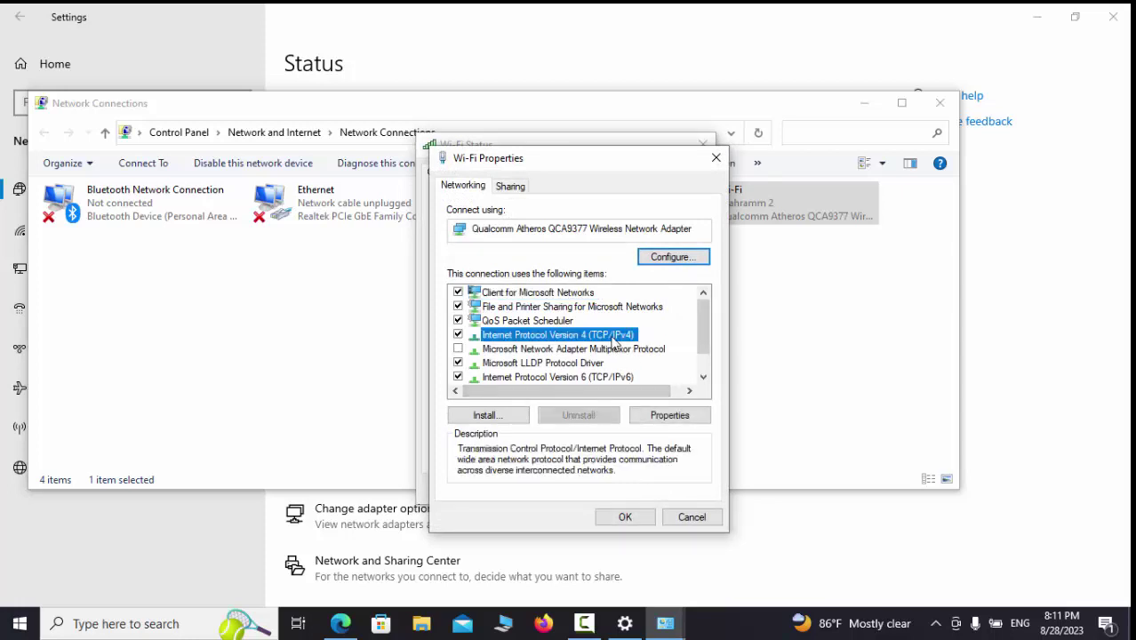
pyautogui.click(669, 416)
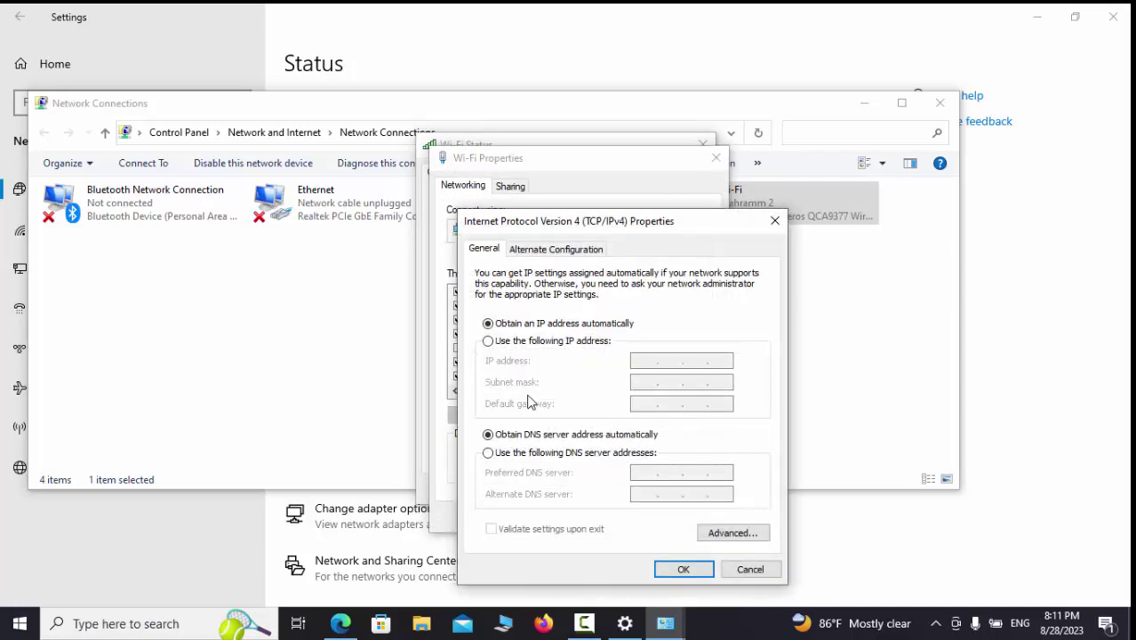
pyautogui.click(489, 344)
pyautogui.click(488, 326)
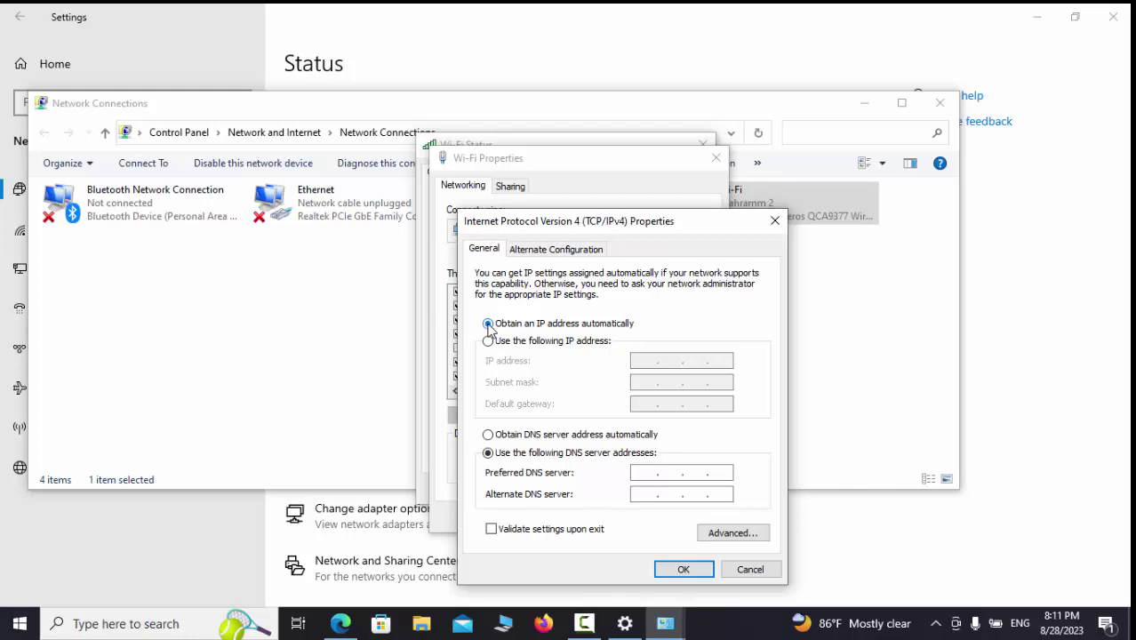
pyautogui.click(682, 569)
pyautogui.click(624, 517)
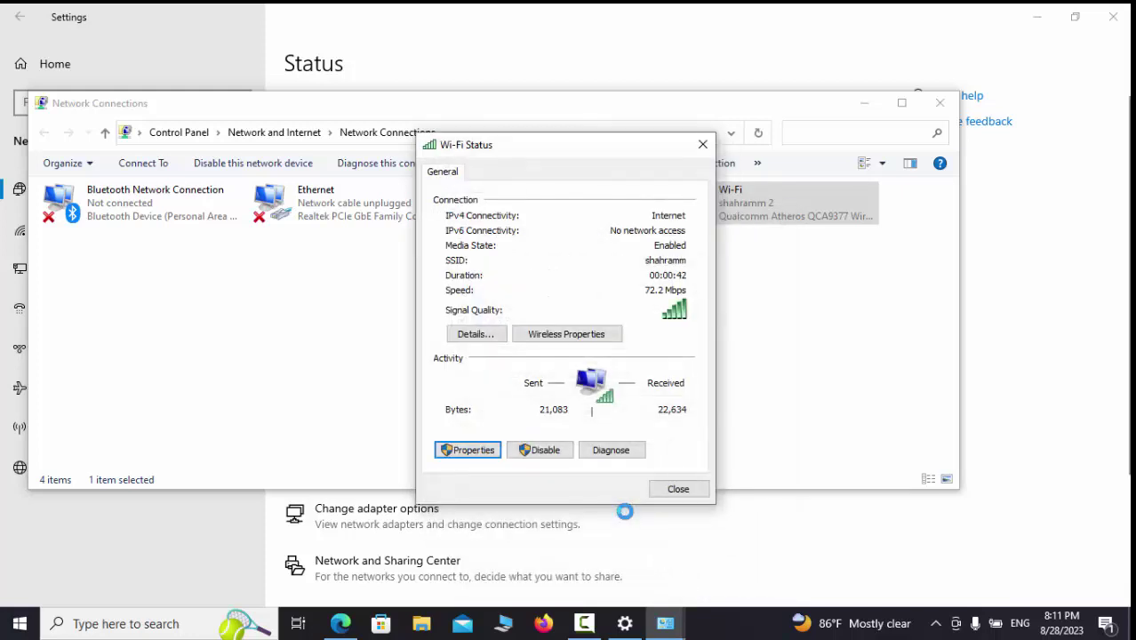
pyautogui.click(678, 491)
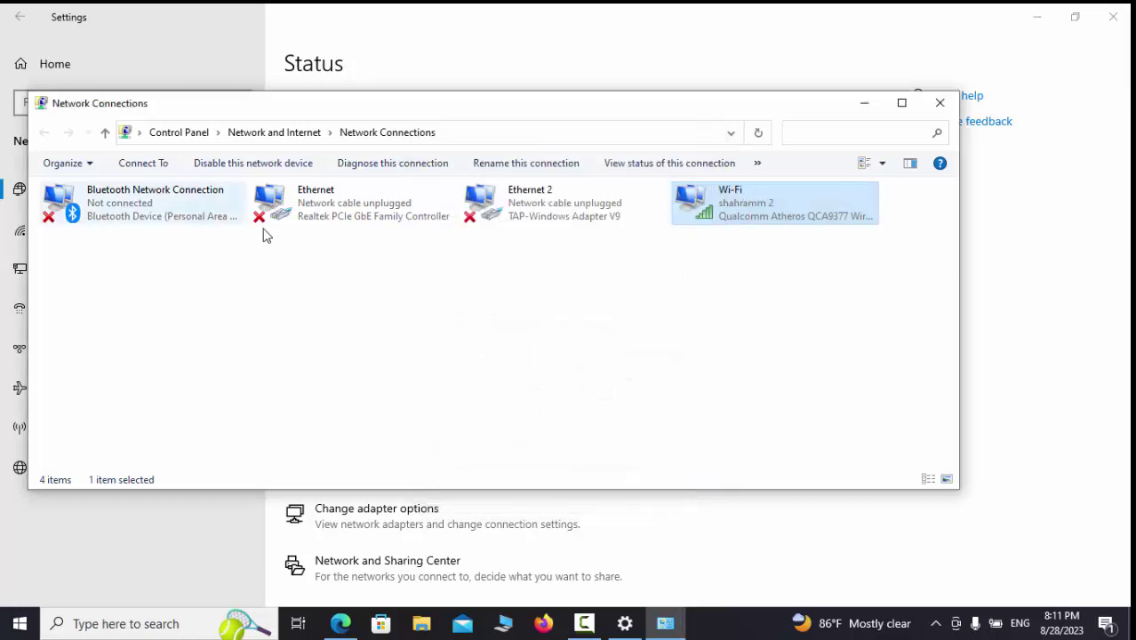
pyautogui.click(941, 103)
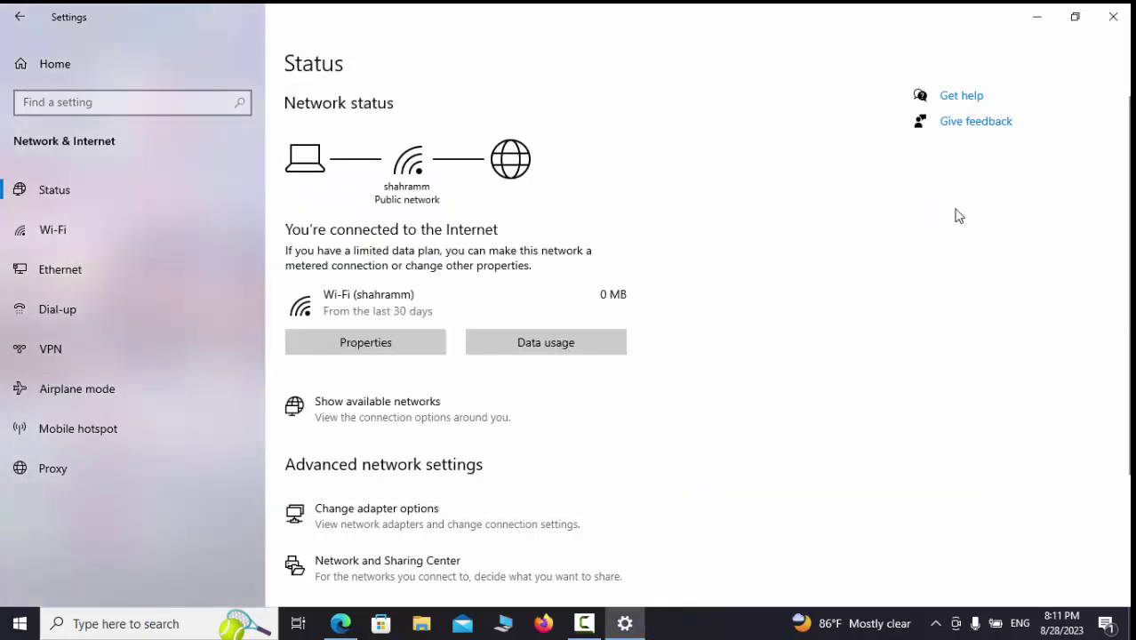
# - From the Ethernet settings, open the advanced sharing options, try turning file and printer sharing on, set it back to off, and close the window
pyautogui.click(69, 277)
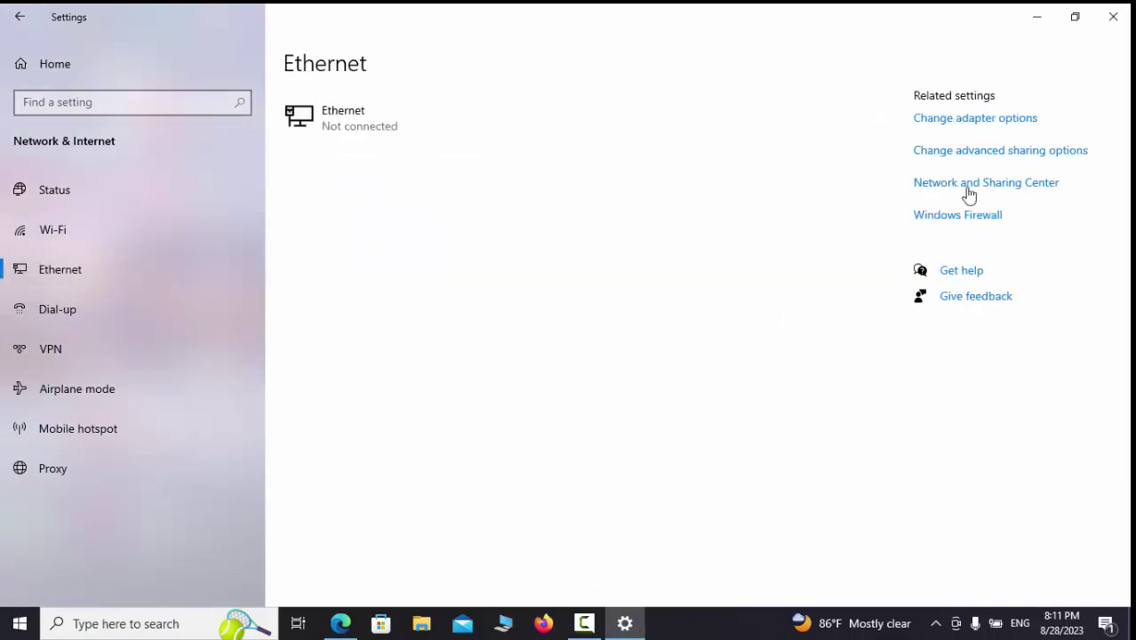
pyautogui.click(1011, 151)
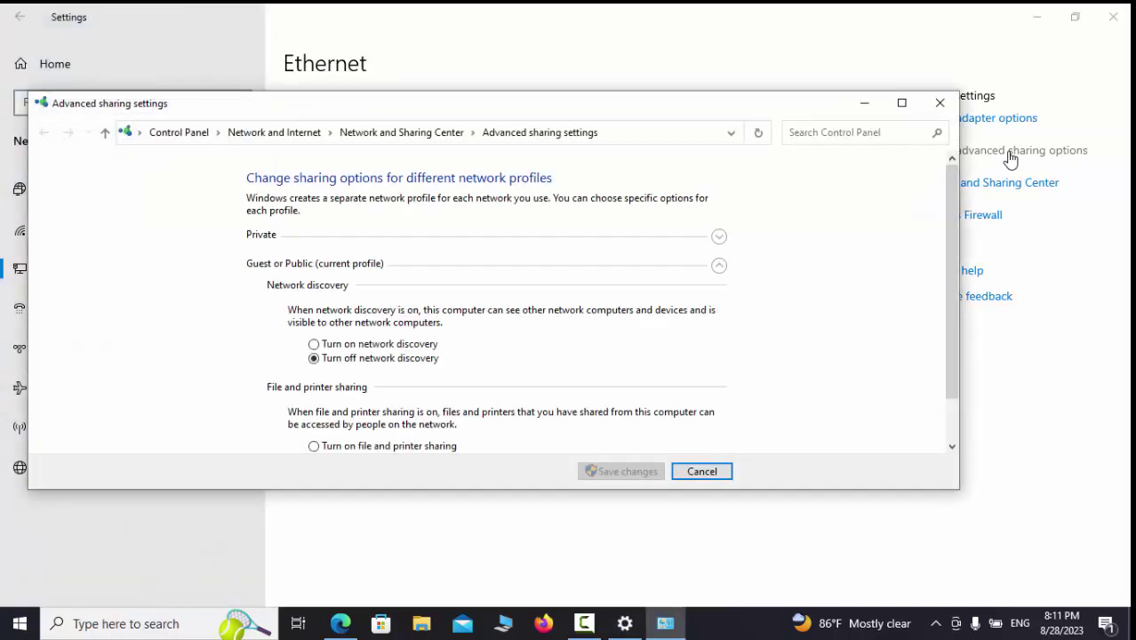
pyautogui.moveTo(955, 290); pyautogui.dragTo(944, 366)
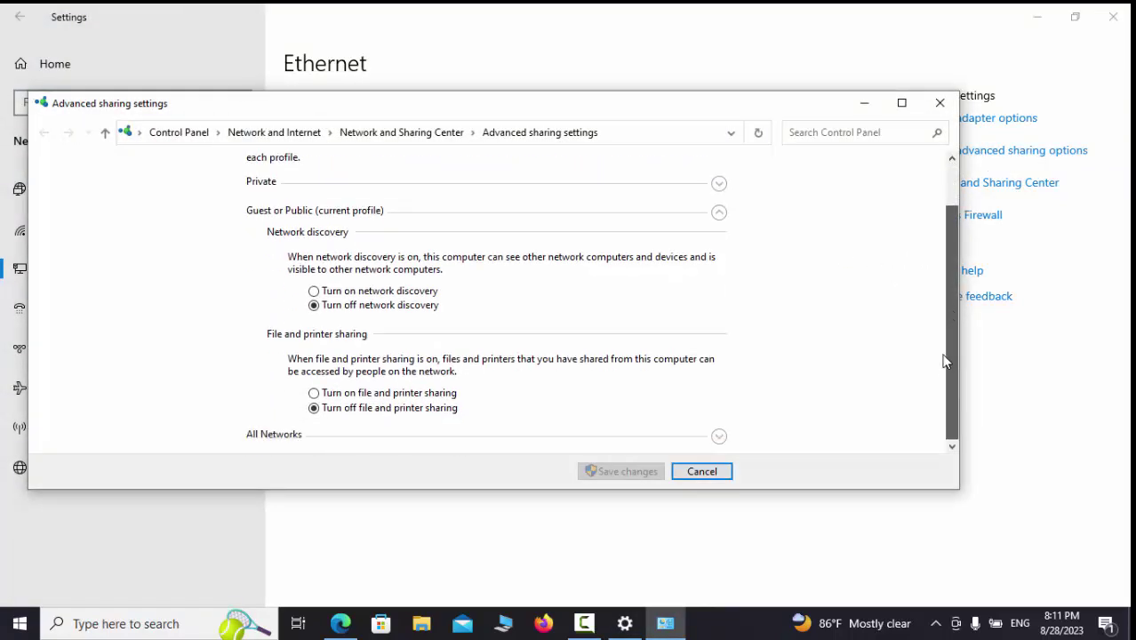
pyautogui.click(313, 393)
pyautogui.click(314, 408)
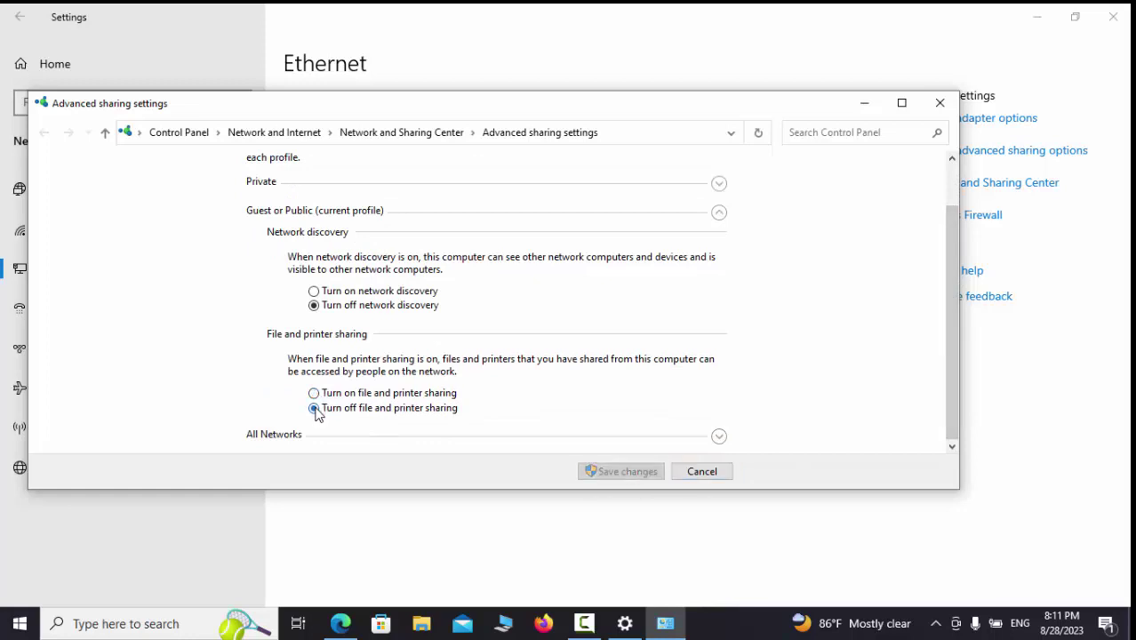
pyautogui.click(939, 105)
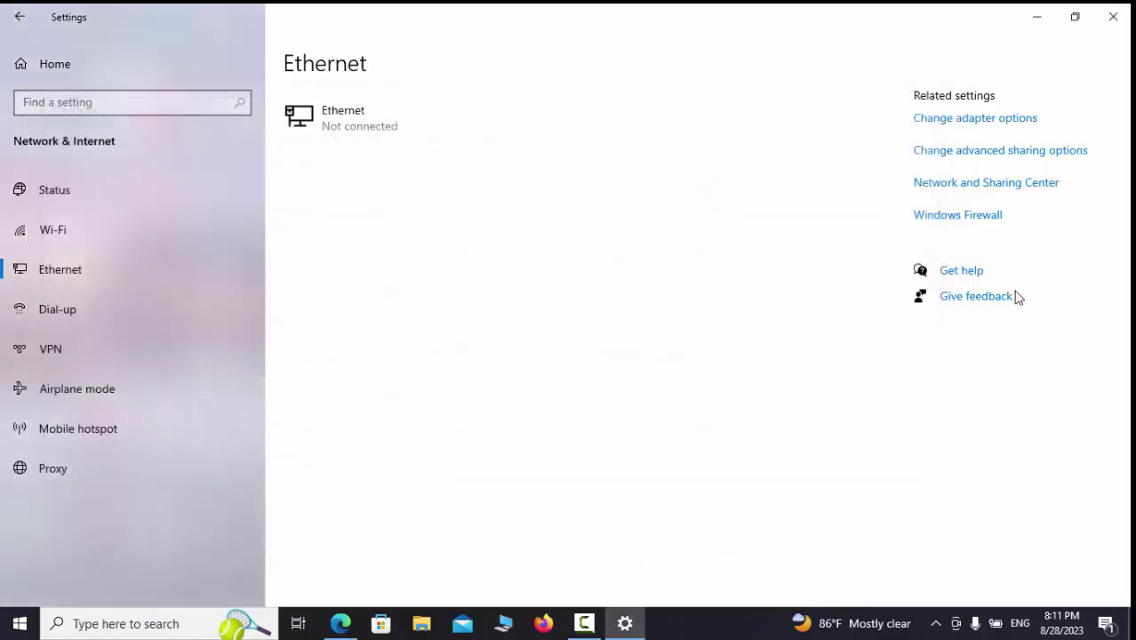
# - Open the Network and Sharing Center, look at its adapter settings, and close both windows
pyautogui.click(1018, 189)
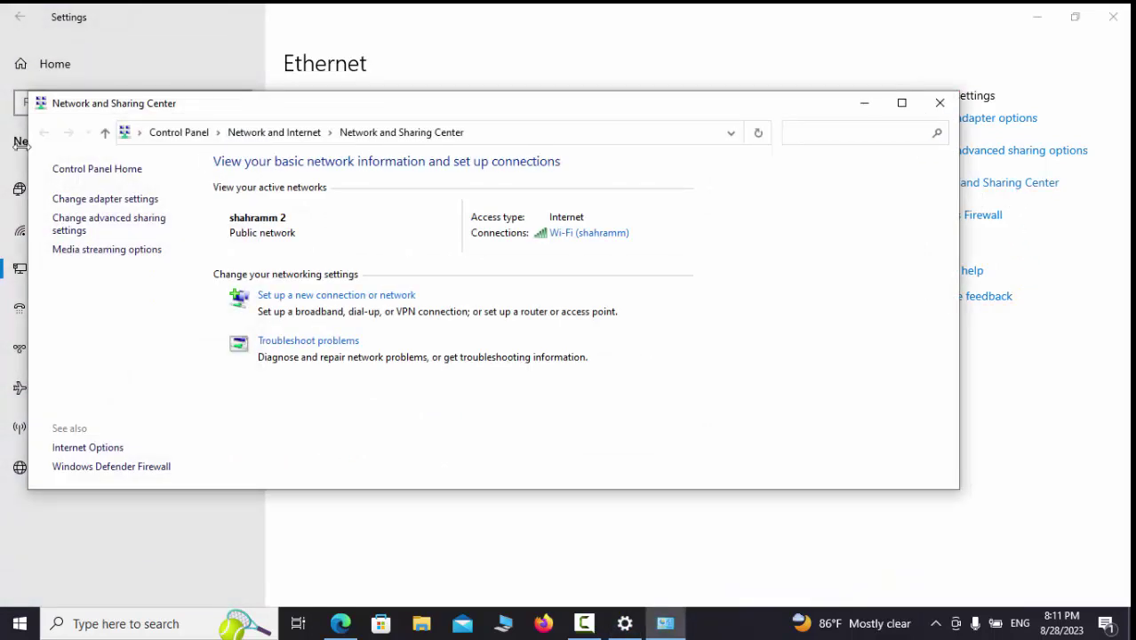
pyautogui.click(101, 204)
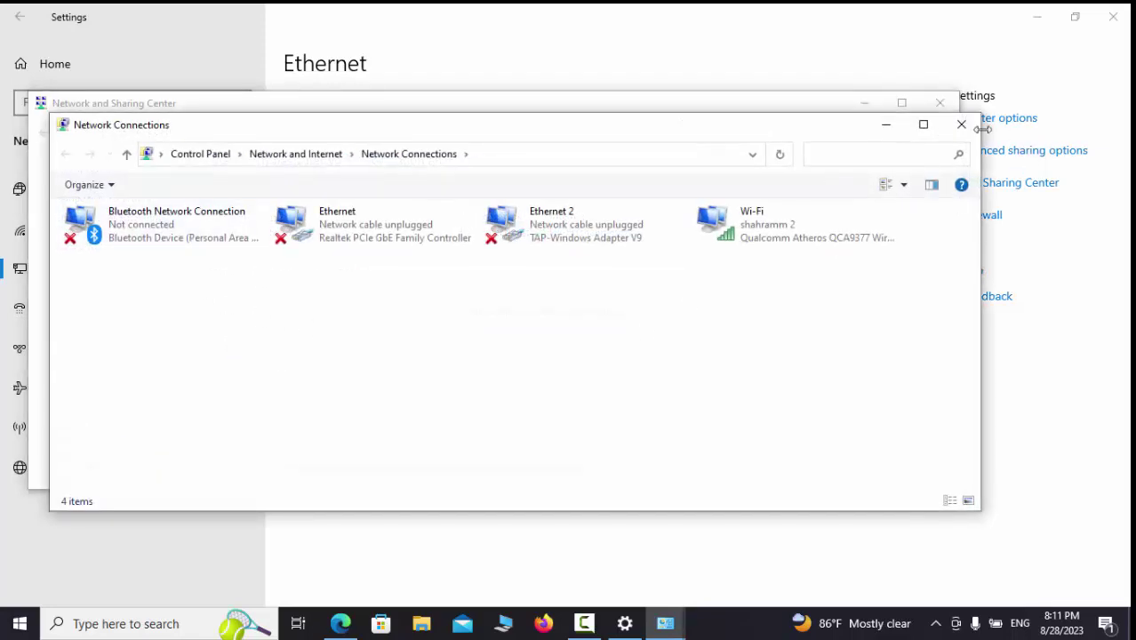
pyautogui.click(961, 123)
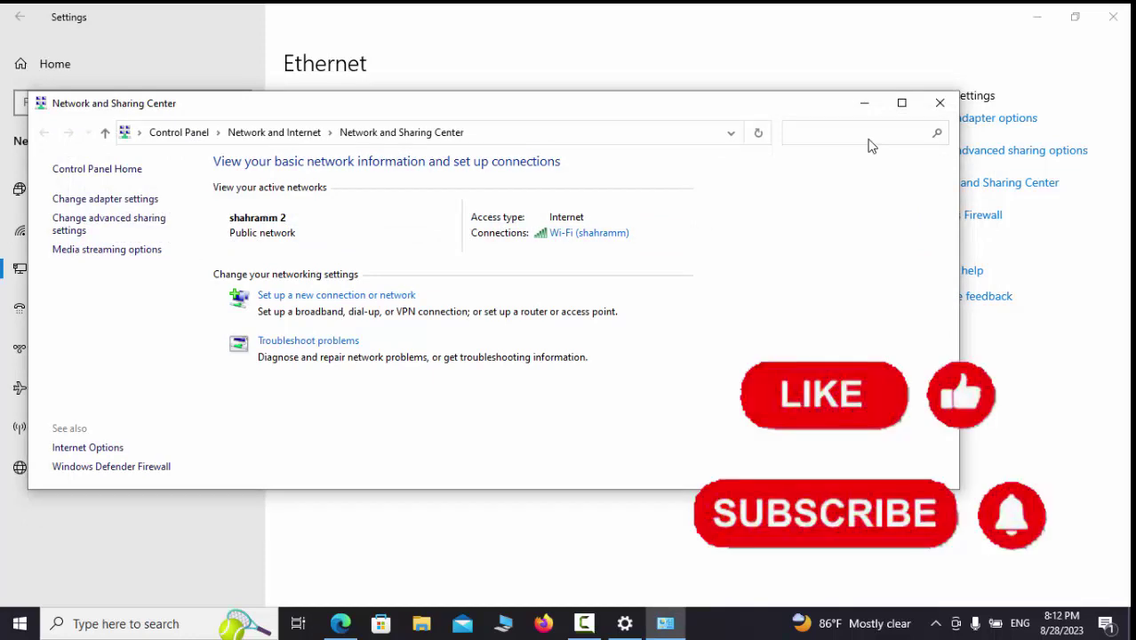
pyautogui.click(940, 102)
# - In the VPN settings, look at the fields for adding a VPN connection and cancel the form
pyautogui.click(69, 350)
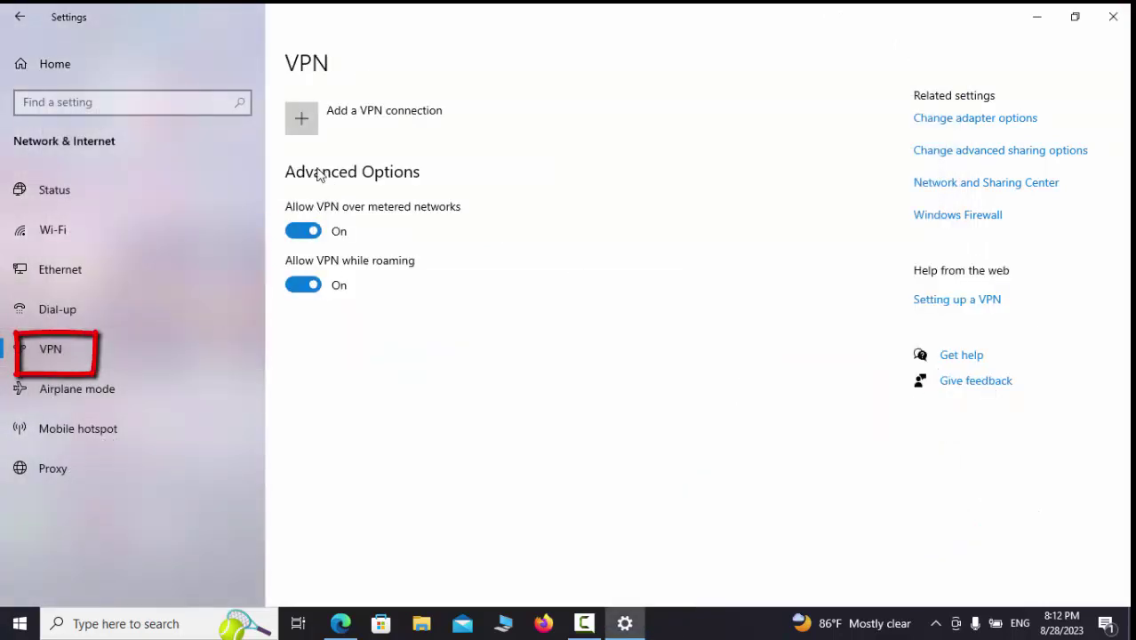
pyautogui.click(306, 133)
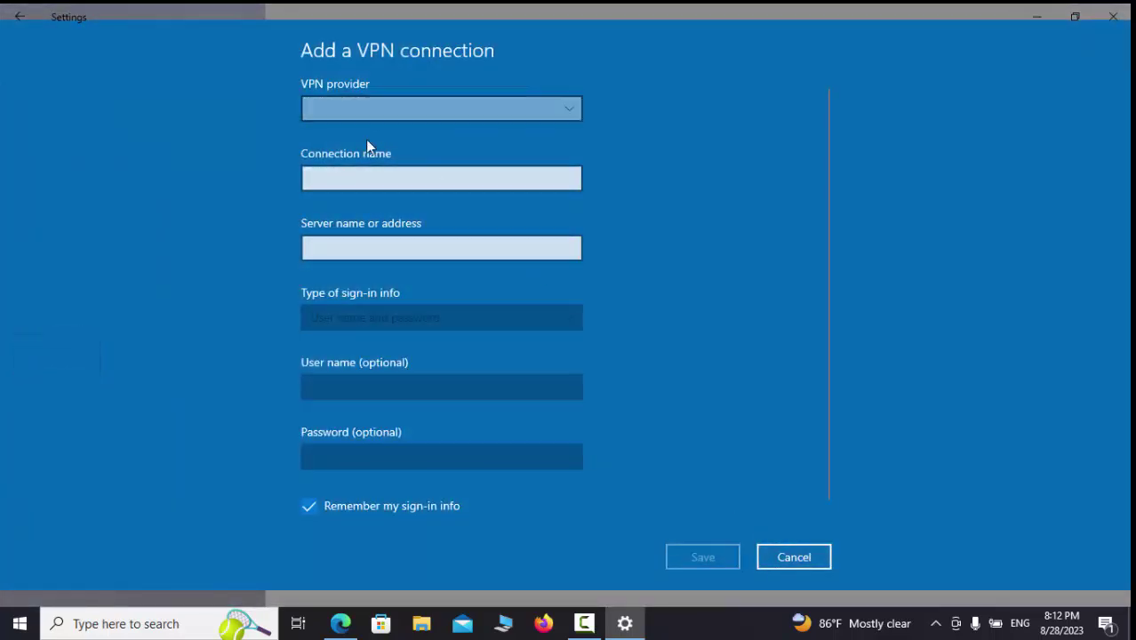
pyautogui.click(800, 566)
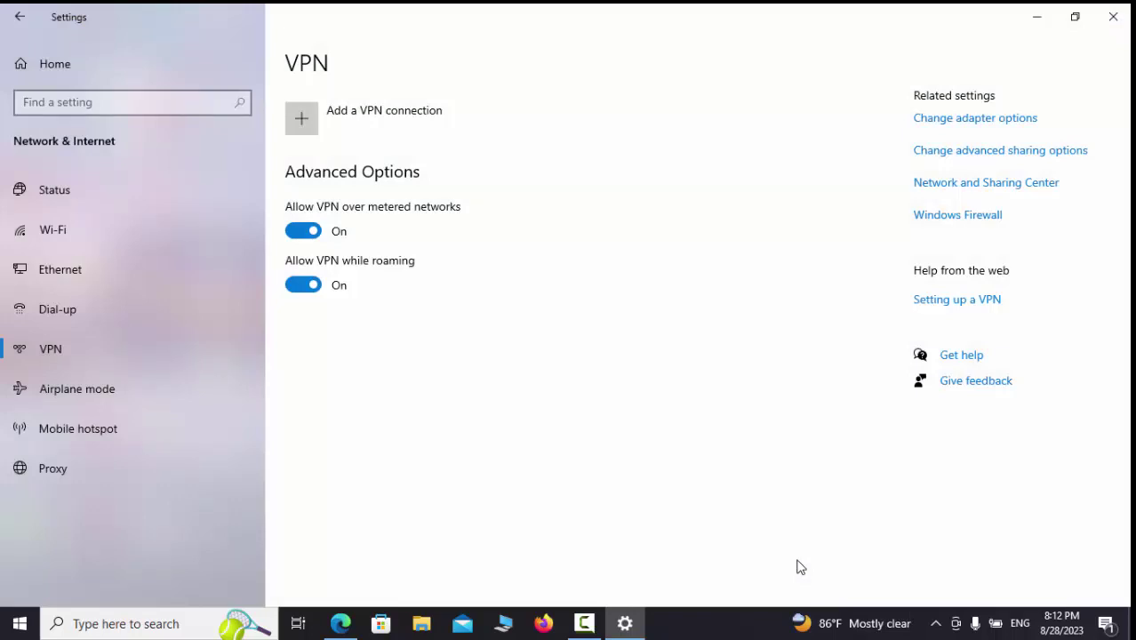
# - In the Airplane mode settings, turn the Wi-Fi wireless device off and back on
pyautogui.click(60, 390)
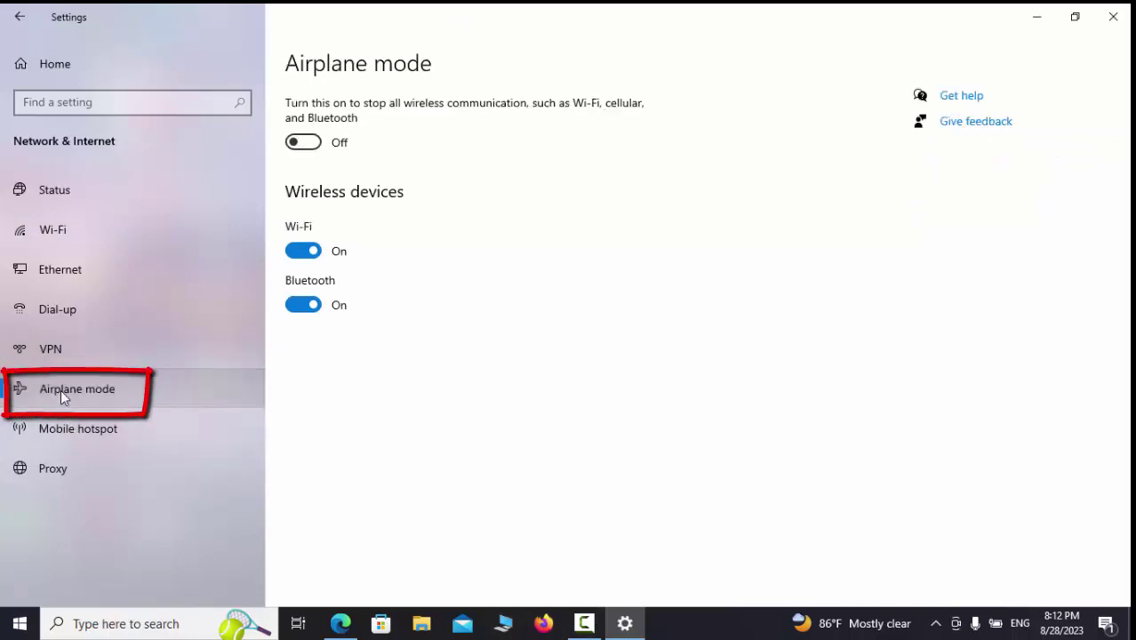
pyautogui.click(293, 253)
pyautogui.click(302, 252)
# - Turn Bluetooth off, check the hidden system tray icons, and turn Bluetooth back on
pyautogui.click(294, 311)
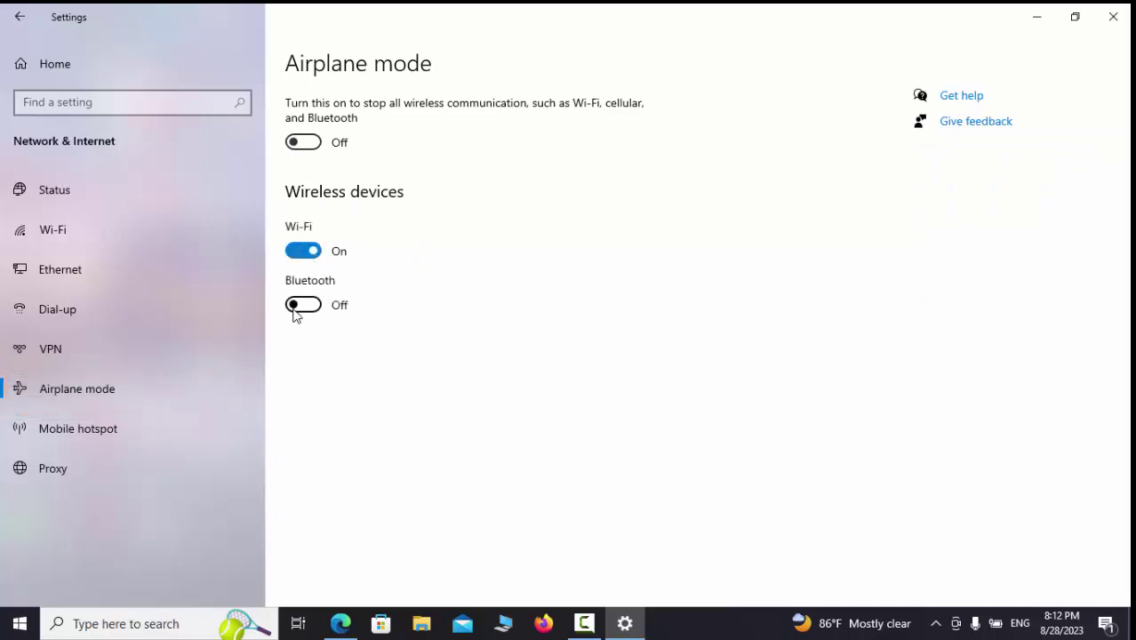
pyautogui.click(937, 624)
pyautogui.click(936, 624)
pyautogui.click(319, 308)
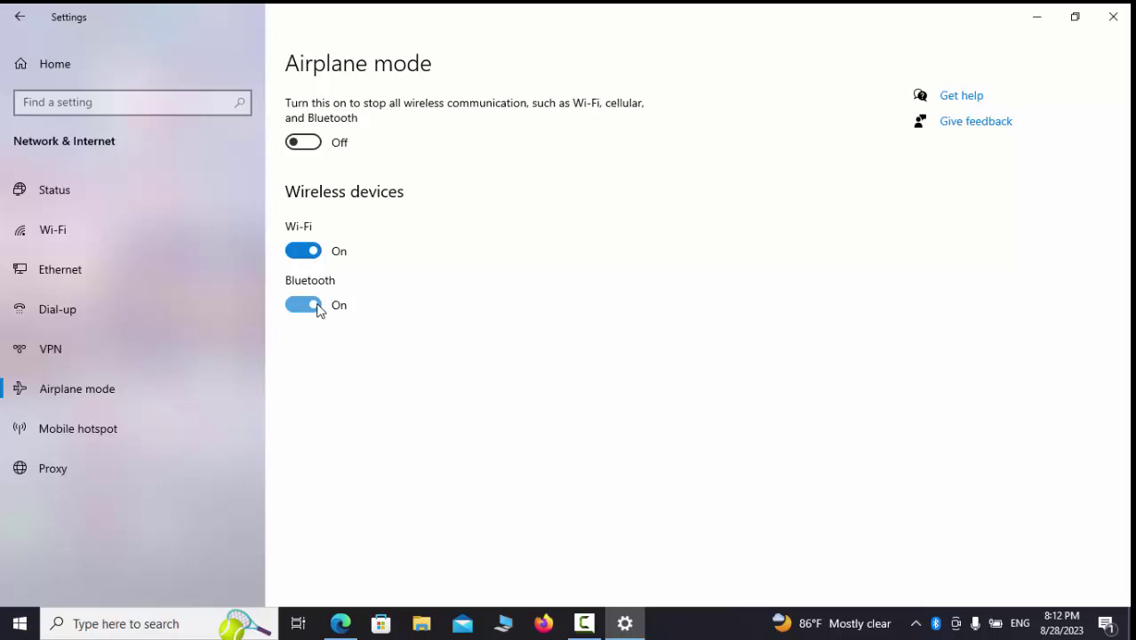
# - Turn on the mobile hotspot, look at its editable network name, password and band without changing them, and turn the hotspot off
pyautogui.click(54, 430)
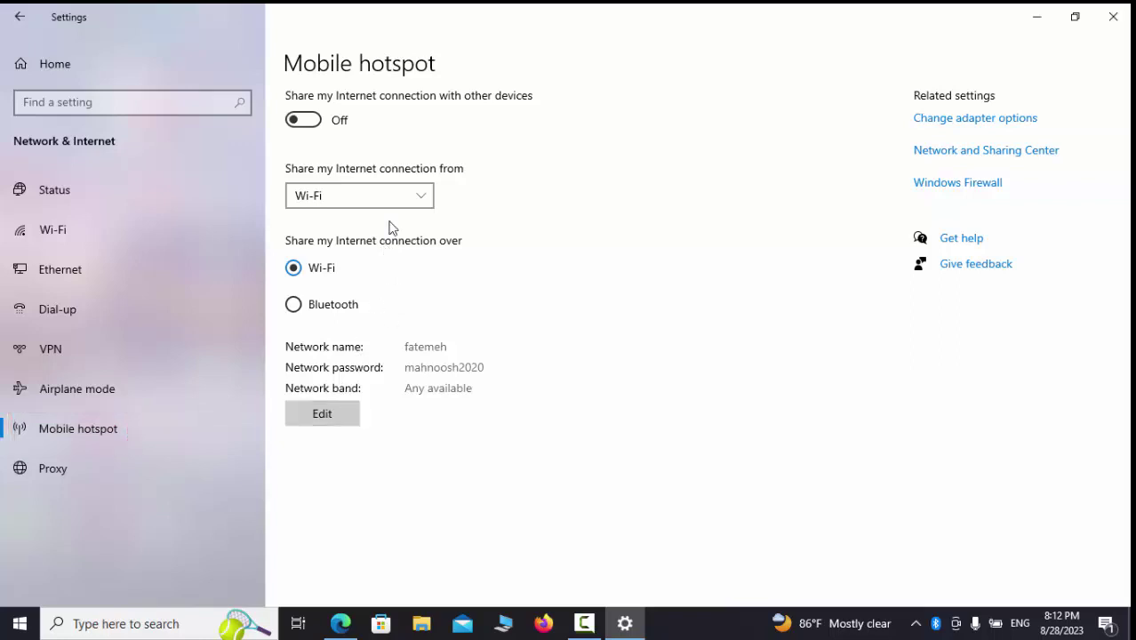
pyautogui.click(315, 123)
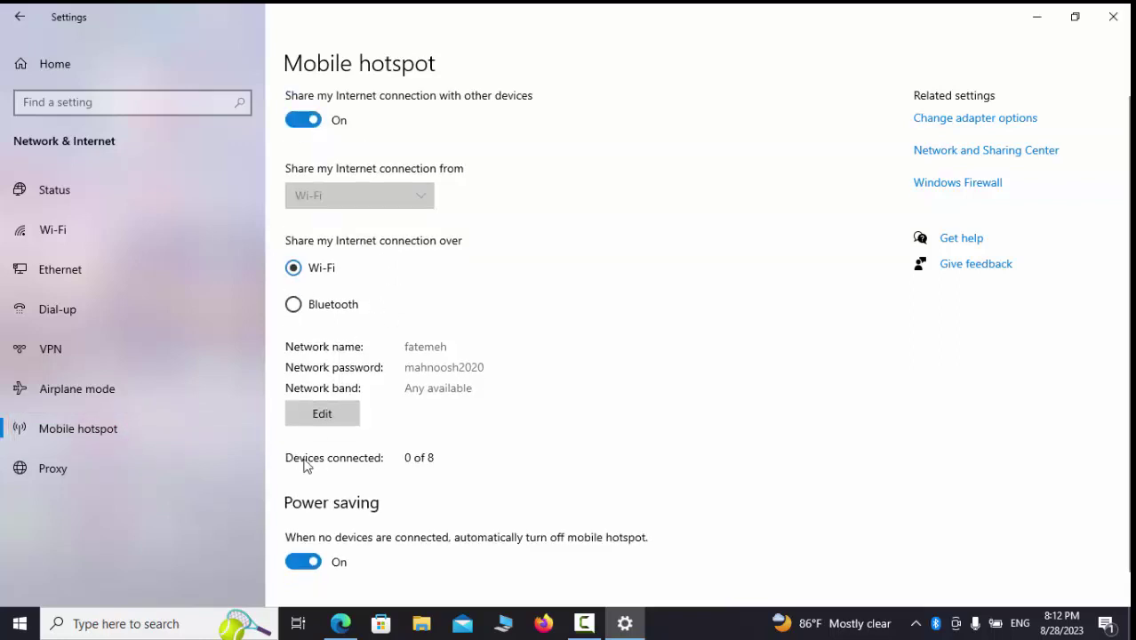
pyautogui.click(306, 425)
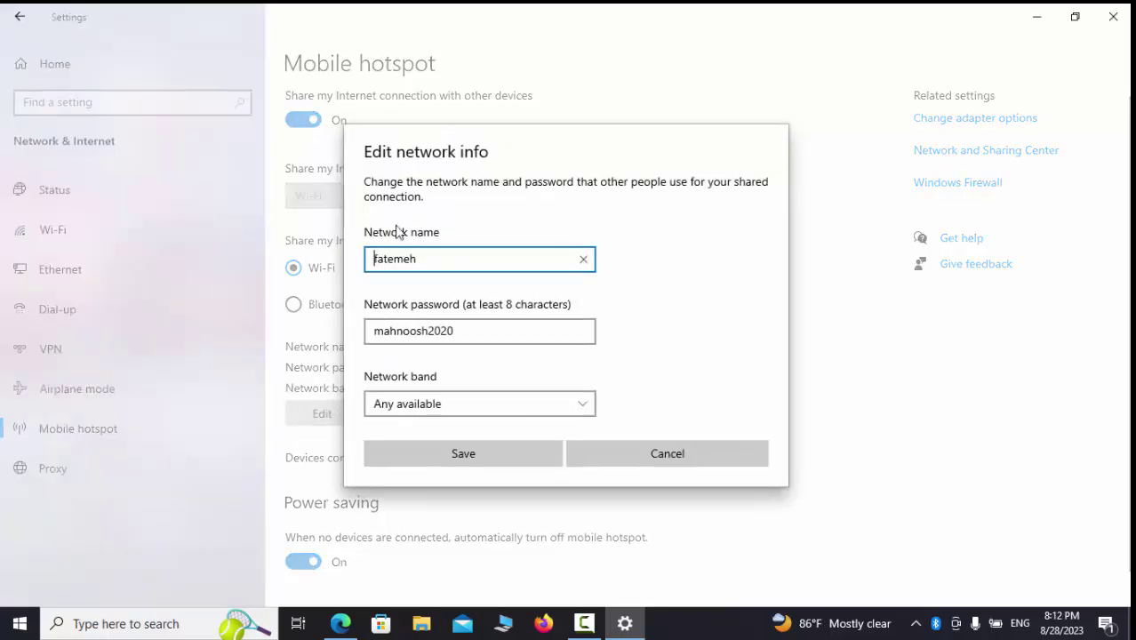
pyautogui.click(680, 464)
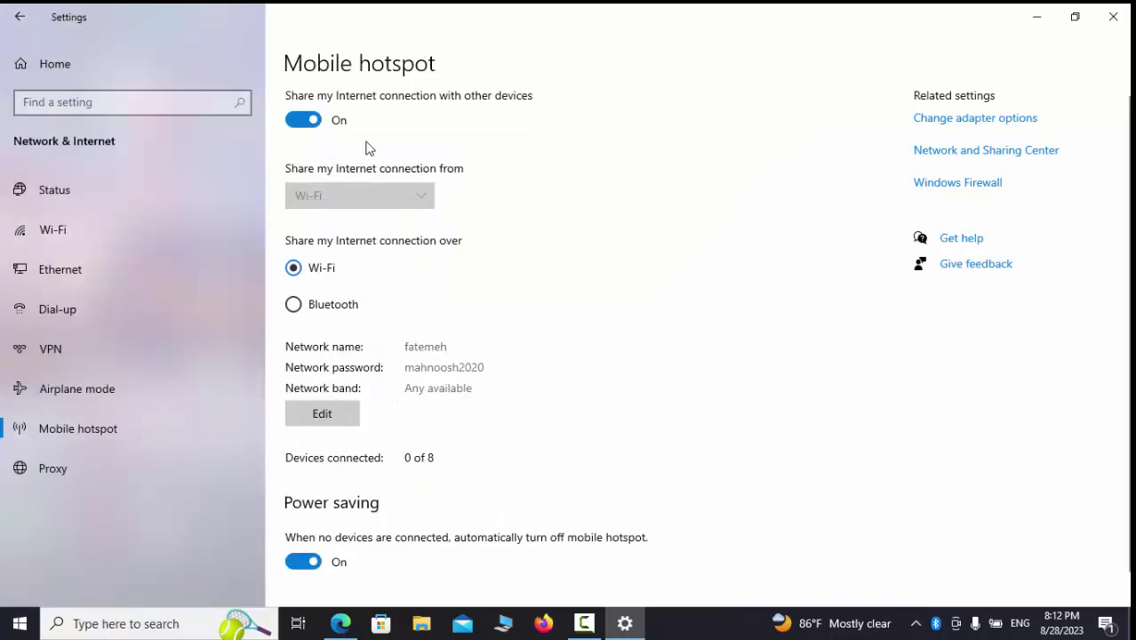
pyautogui.click(298, 132)
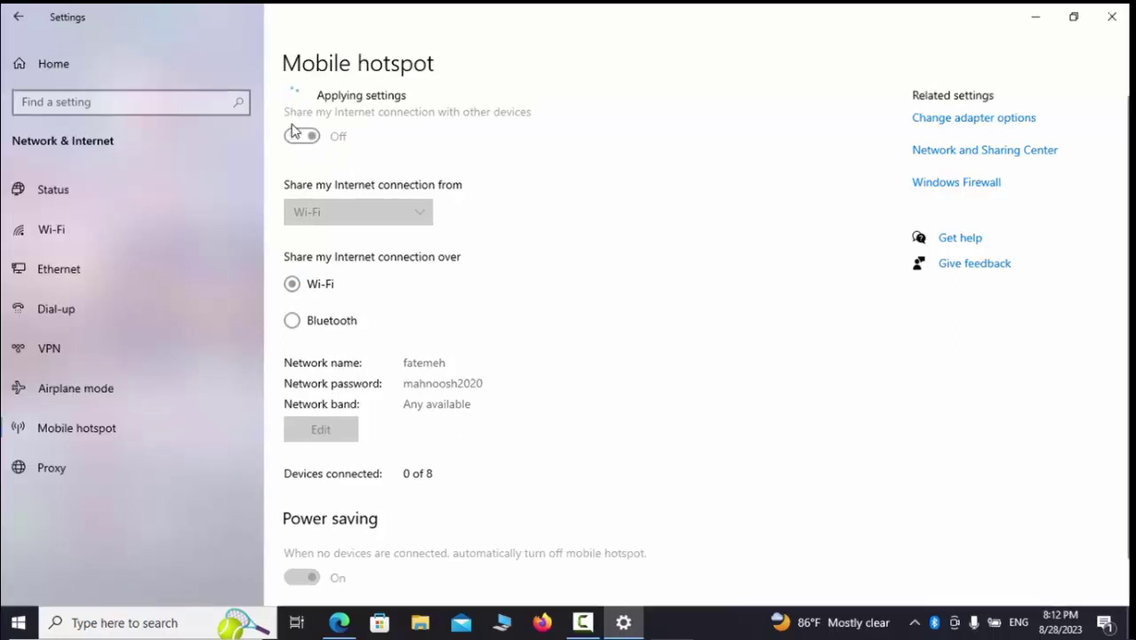
# - In the Proxy settings, turn on the manual proxy server, look at the address, port and exceptions fields, and turn it off again
pyautogui.click(60, 468)
pyautogui.scroll(-2, 609, 500)
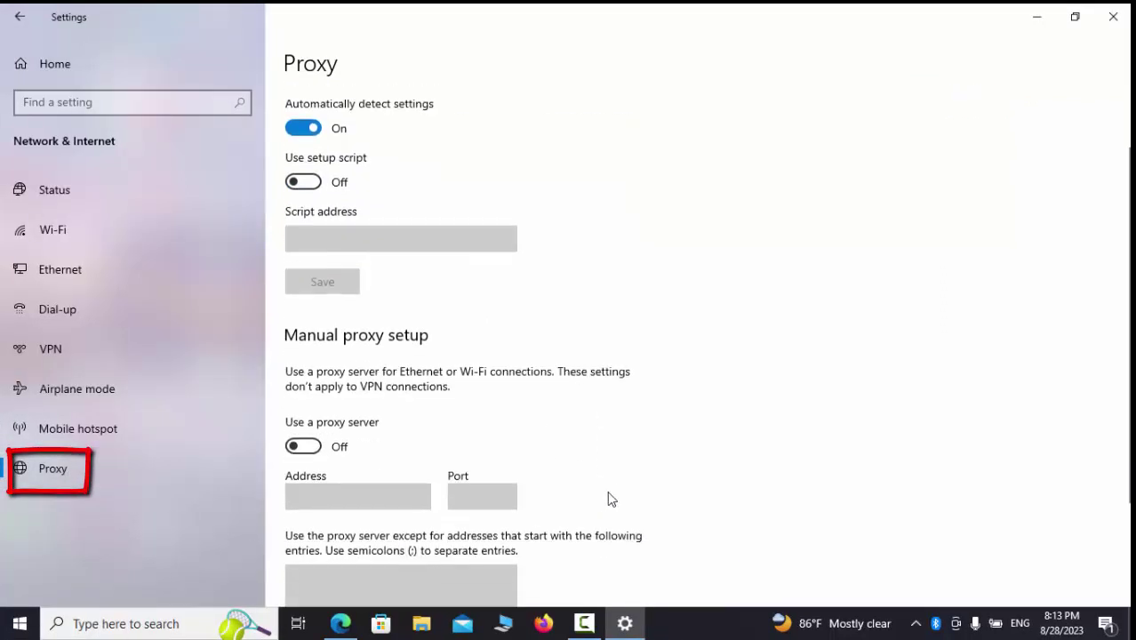
pyautogui.scroll(-3, 609, 498)
pyautogui.click(306, 296)
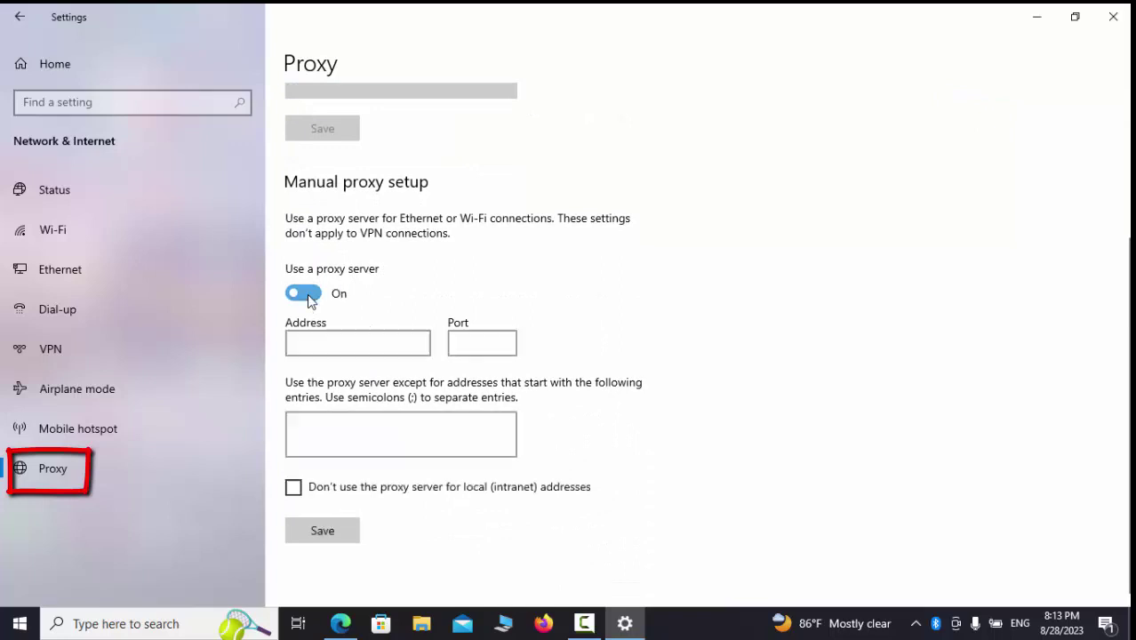
pyautogui.click(353, 349)
pyautogui.click(479, 355)
pyautogui.click(434, 440)
pyautogui.click(297, 297)
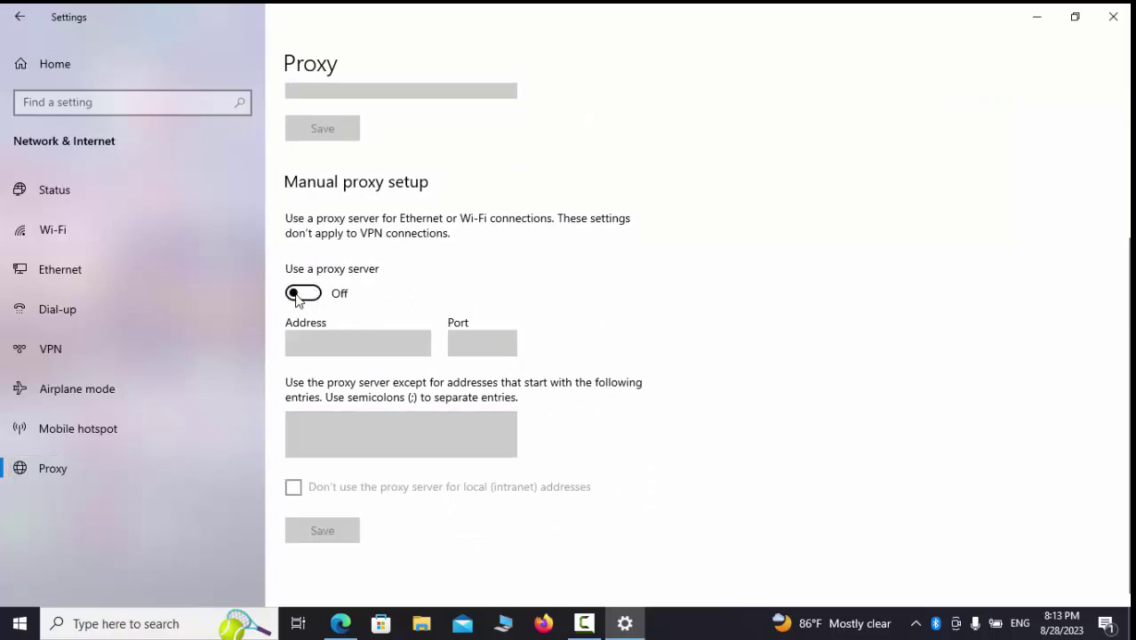